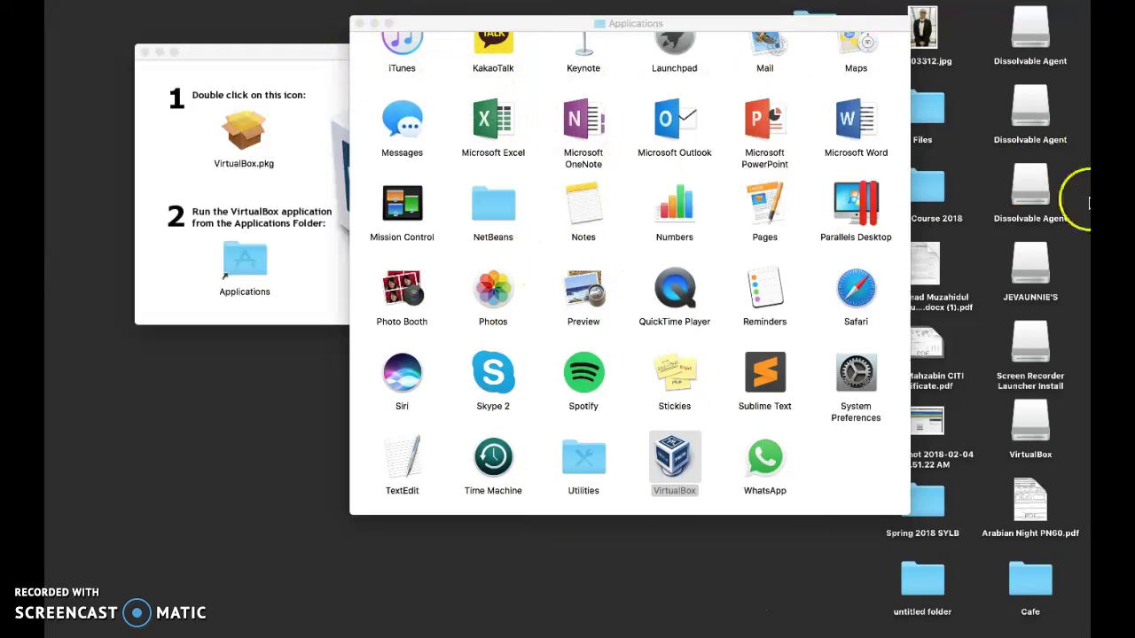
Show the newly installed VirtualBox app in Finder's Applications folder, beside the installer window.
mouse_move(1085, 354)
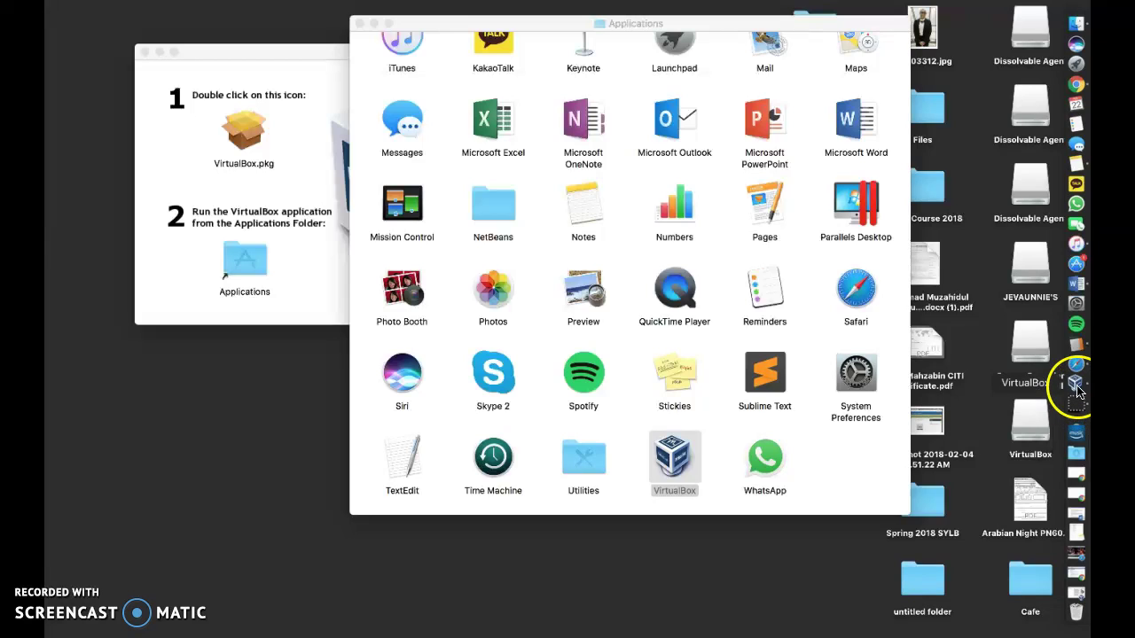
Launch VirtualBox from the Dock and close the Safari window.
left_click(1078, 387)
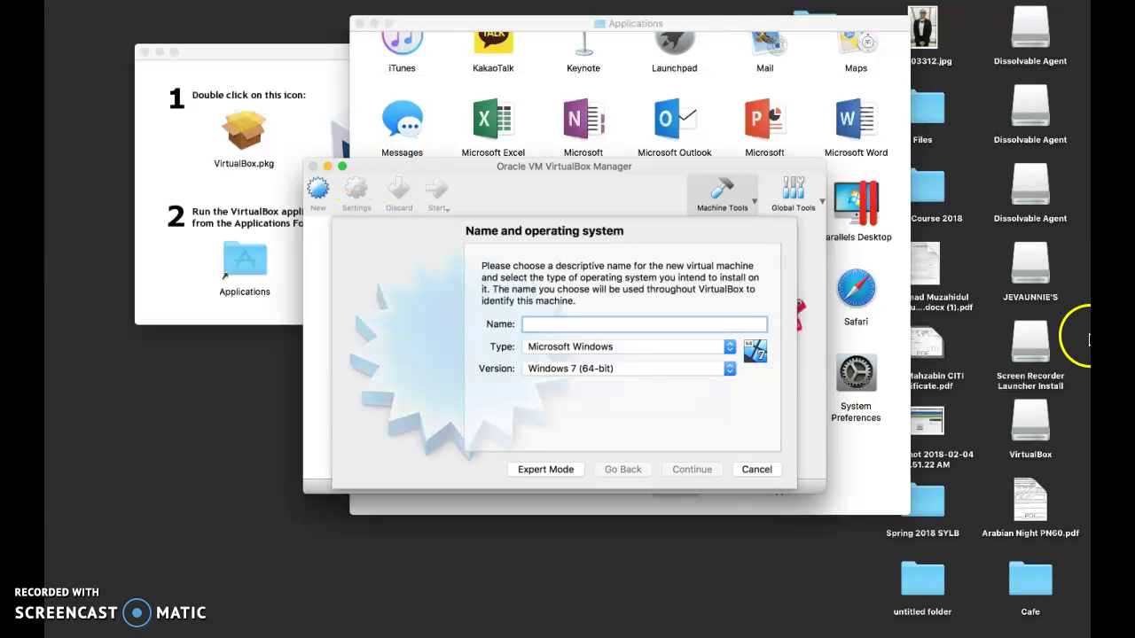
mouse_move(1088, 425)
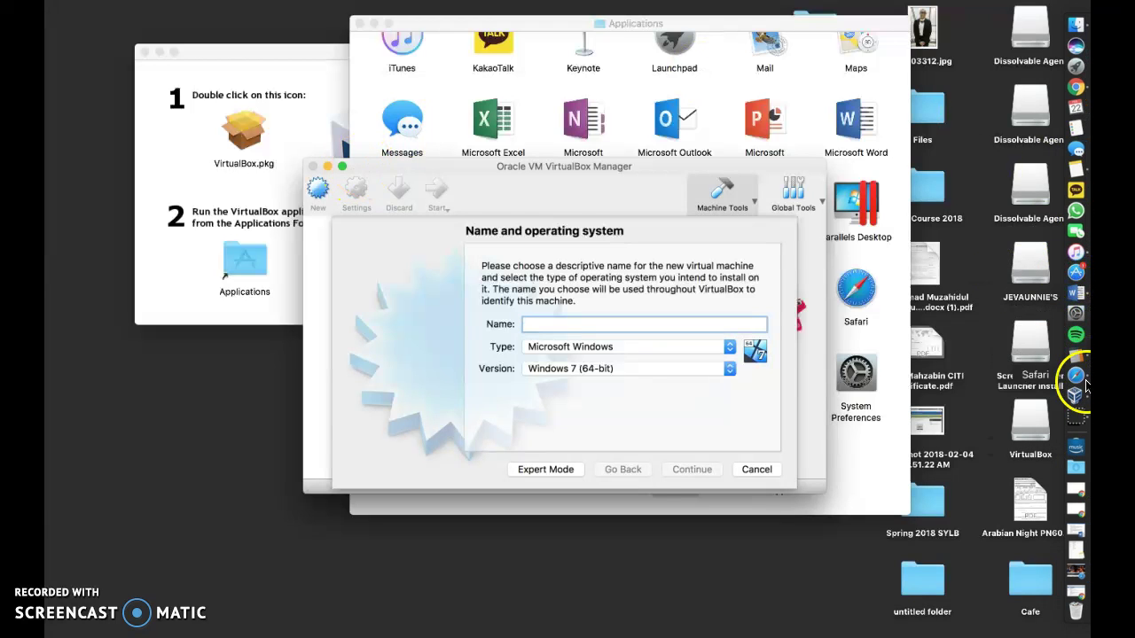
left_click(1076, 380)
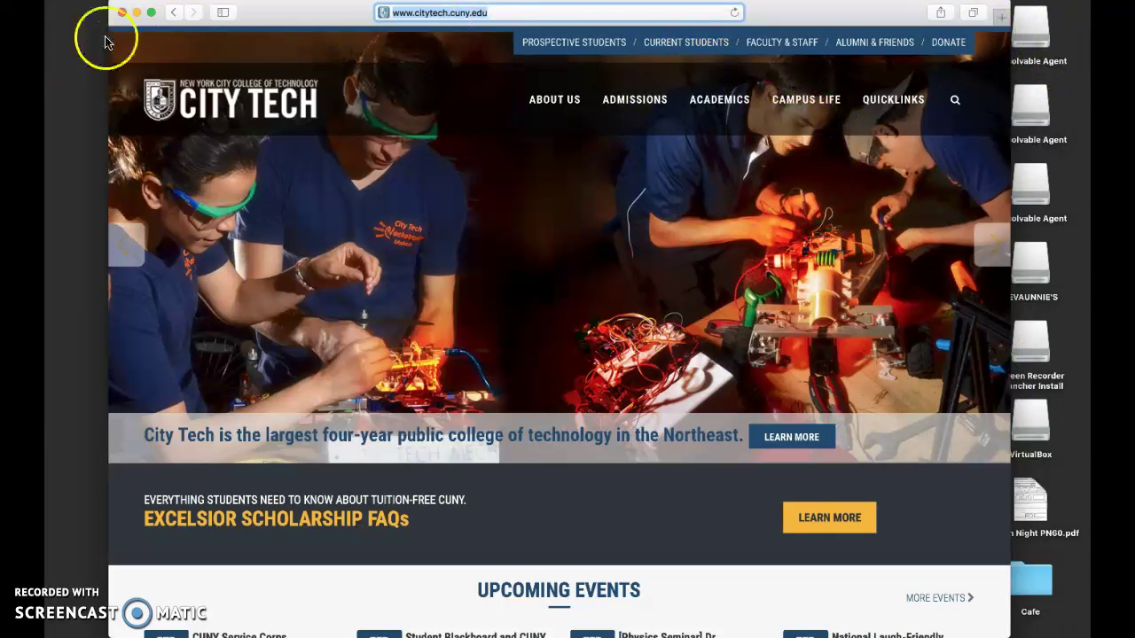
left_click(122, 12)
Dismiss the low battery notification and maximize the VirtualBox Manager showing the new machine wizard.
mouse_move(1086, 372)
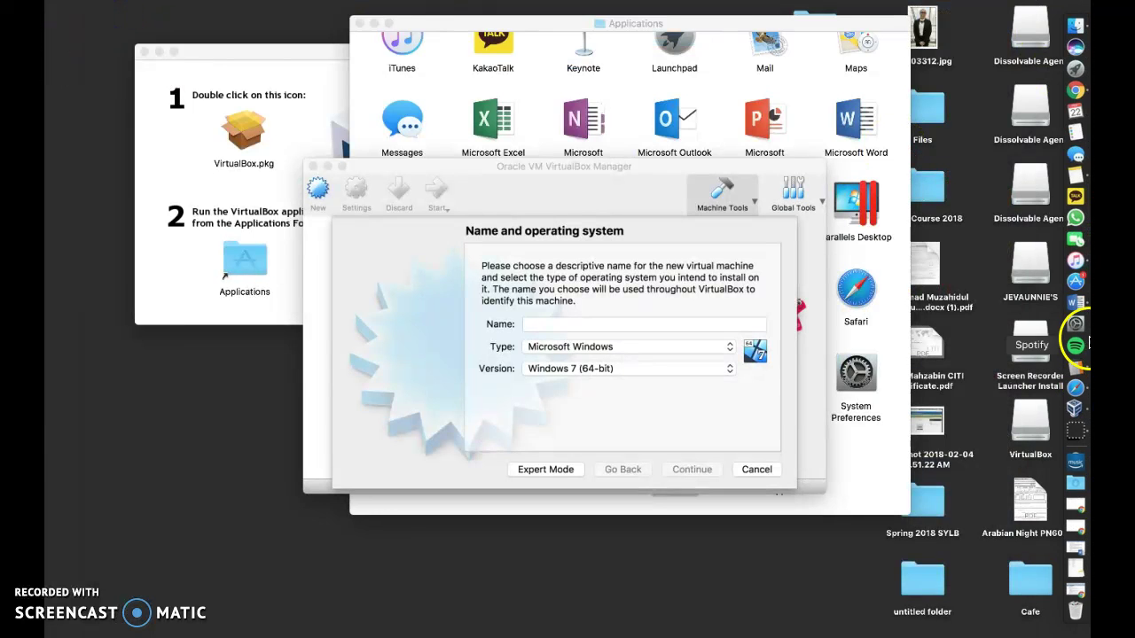
left_click(1075, 90)
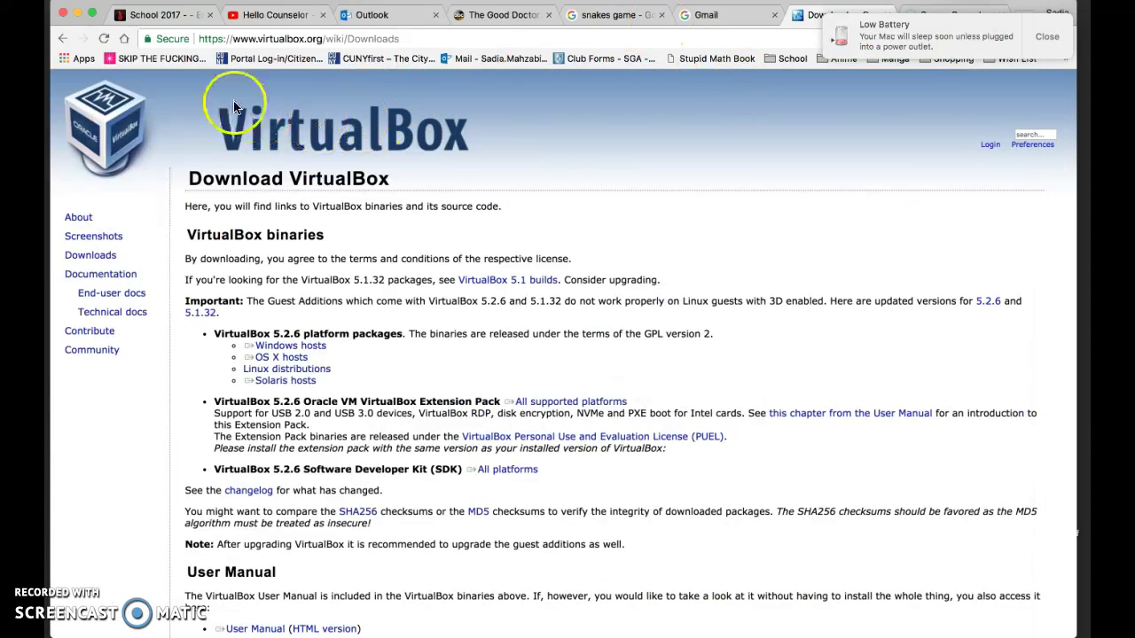
left_click(1047, 36)
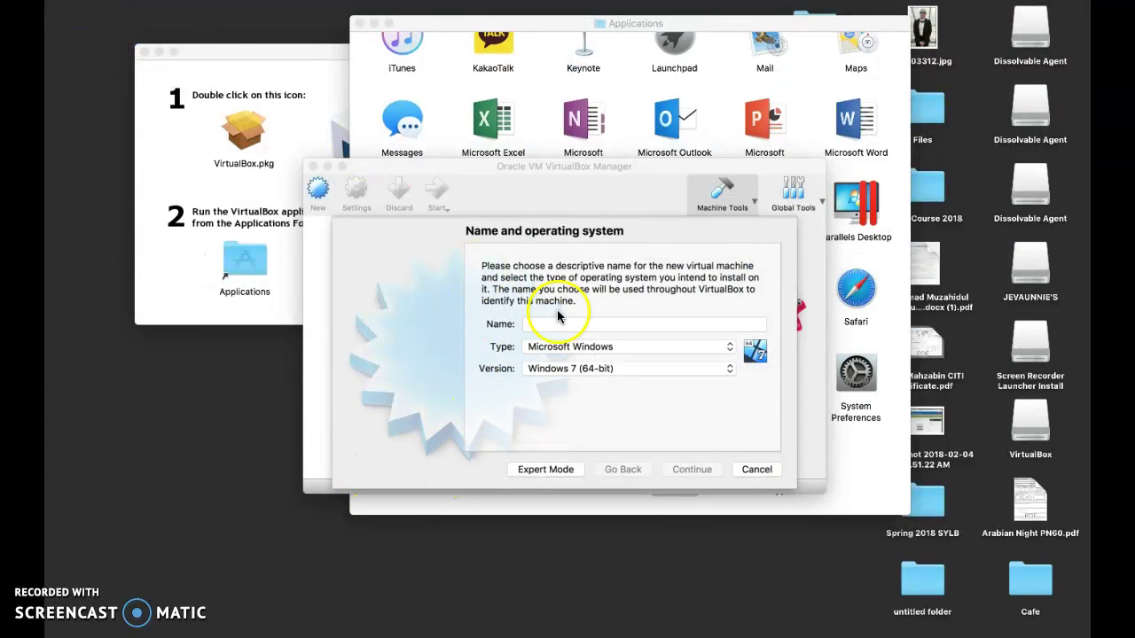
left_click(343, 168)
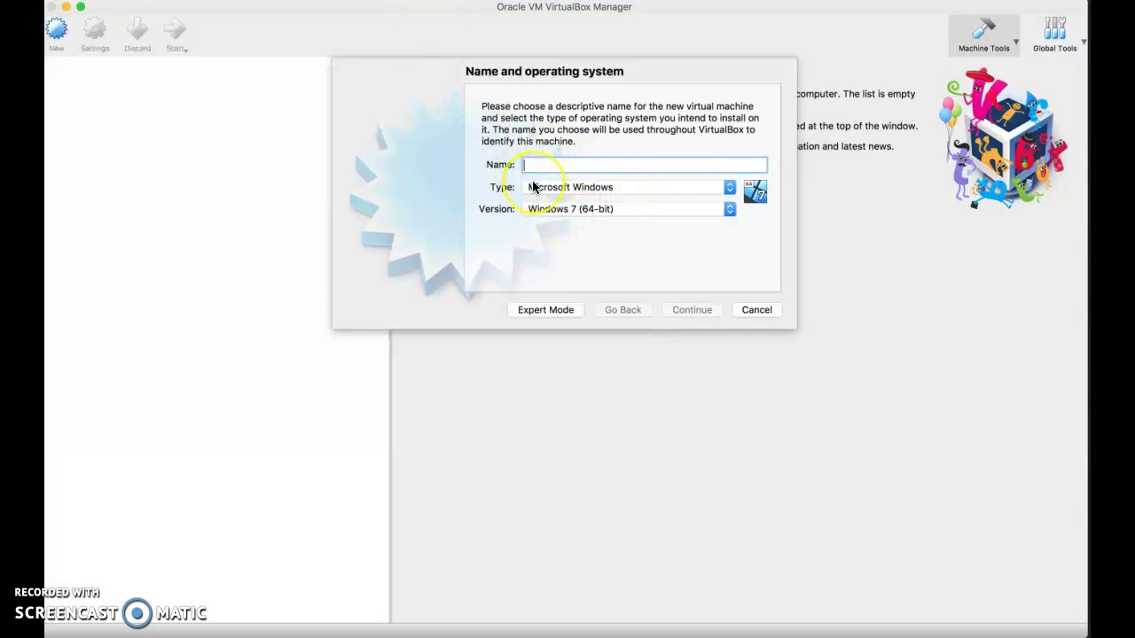
Name the machine 'Windows 7 64 bit' with version Windows 7 (64-bit), then continue.
type("Windows 7 64 bit")
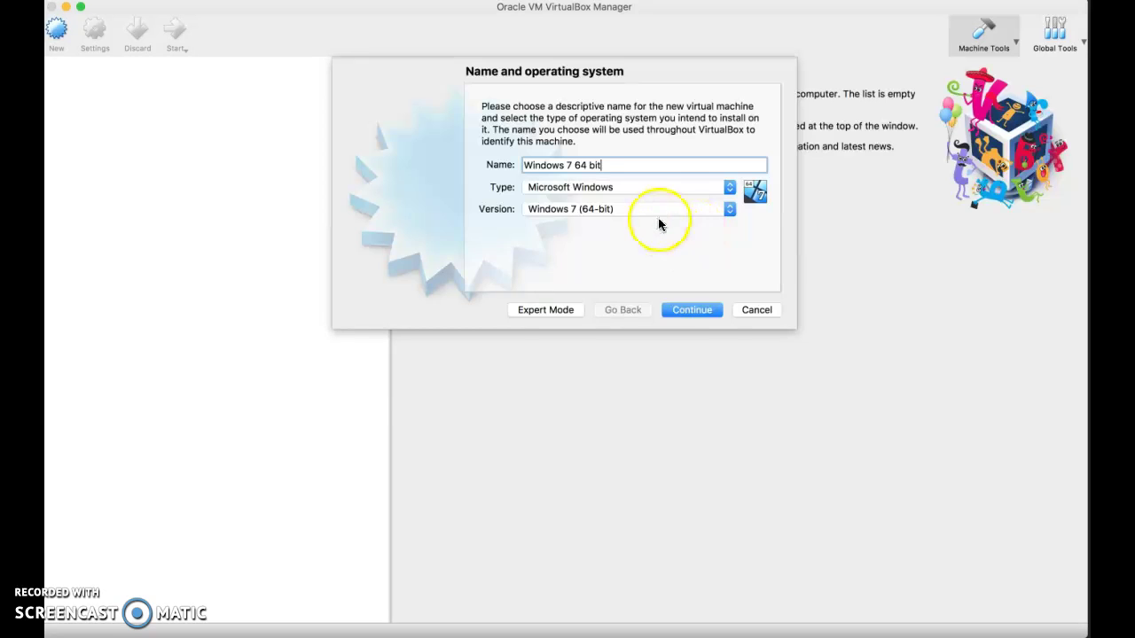
left_click(732, 213)
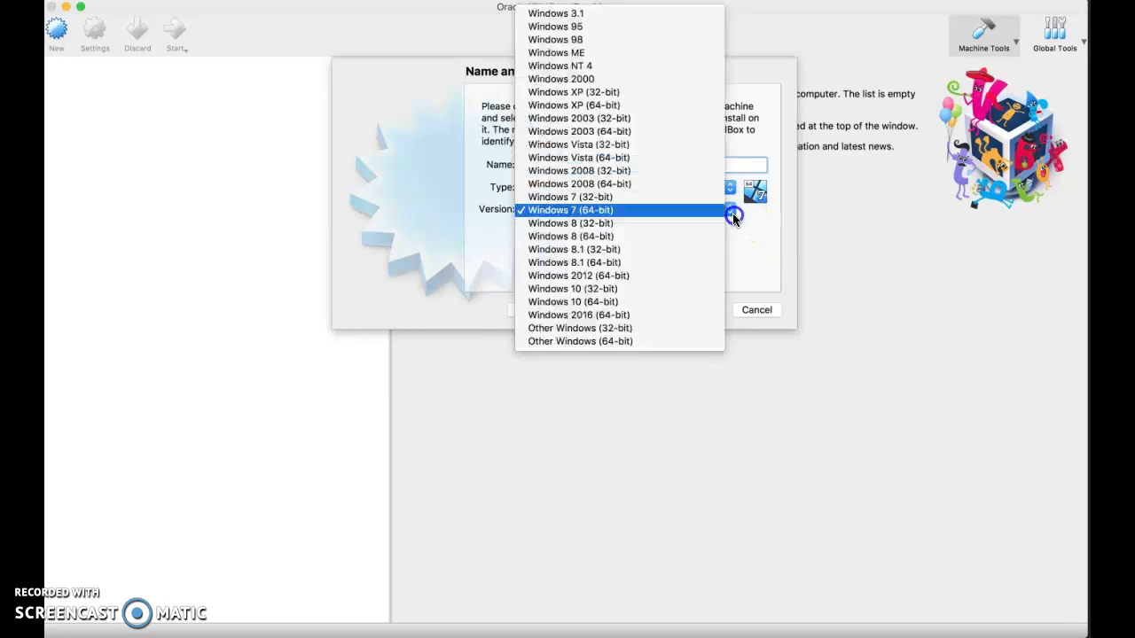
left_click(749, 248)
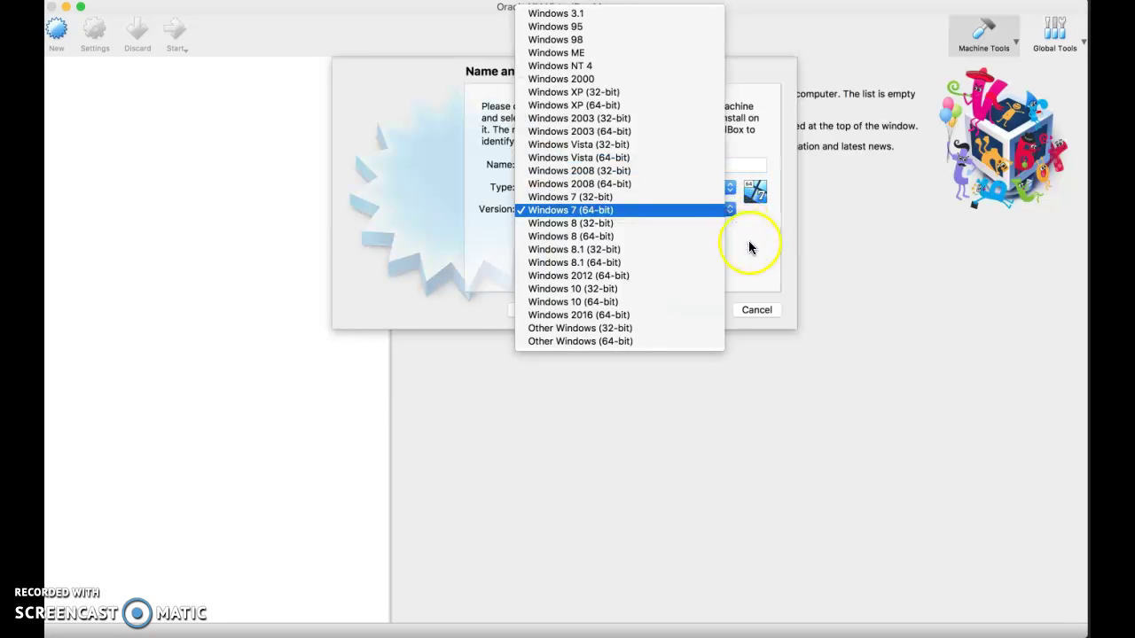
left_click(749, 247)
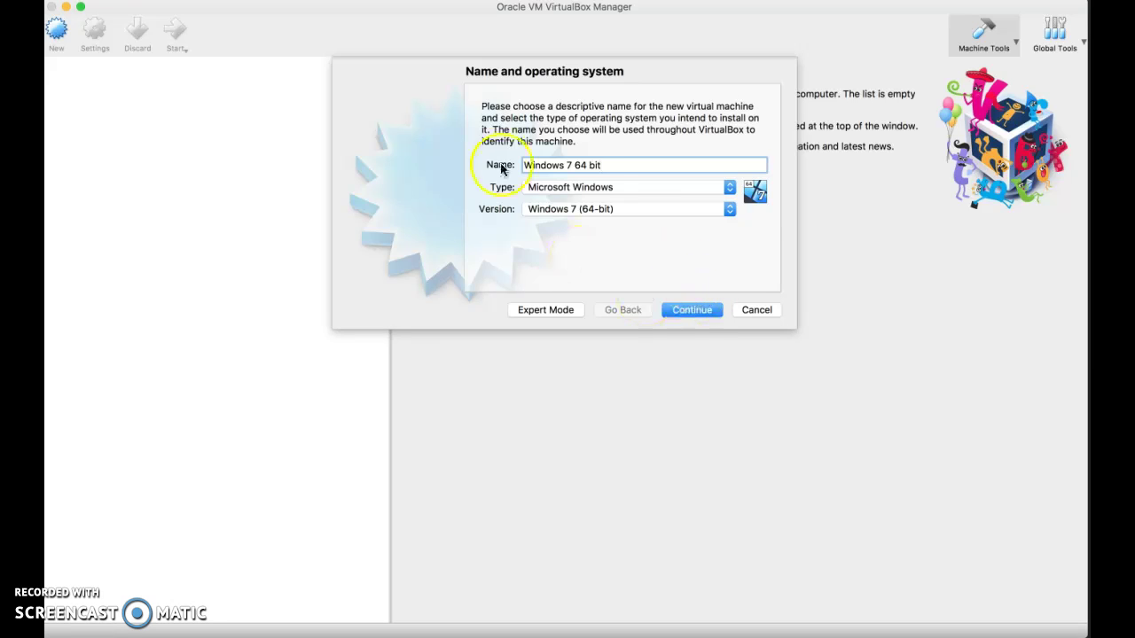
left_click(708, 310)
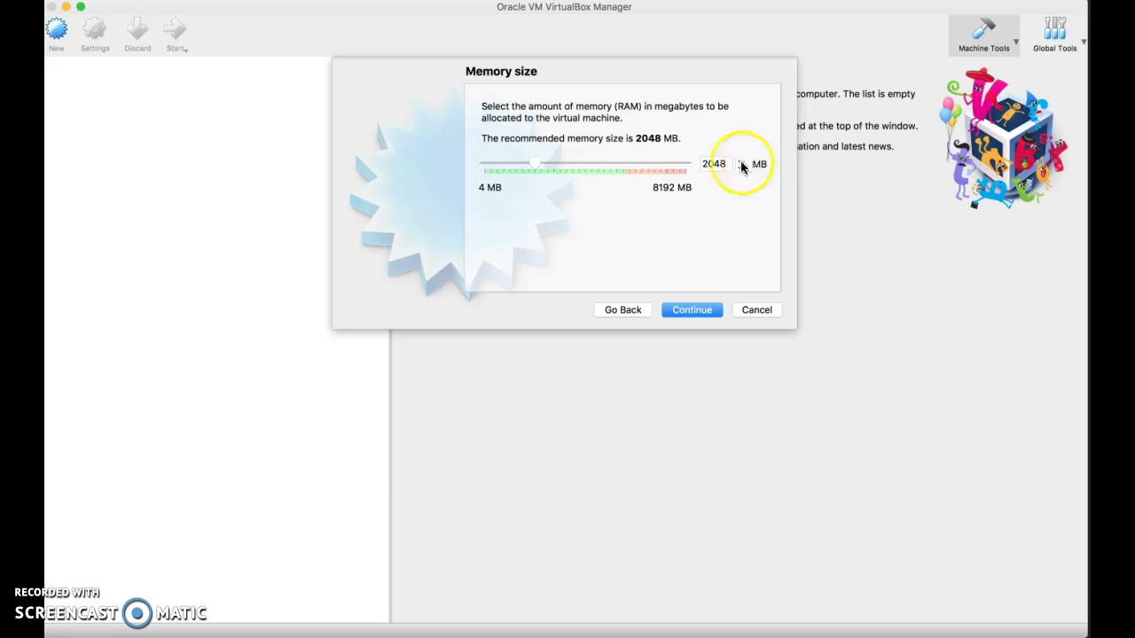
Keep 2048 MB of memory and choose to create a virtual hard disk now.
left_click(707, 313)
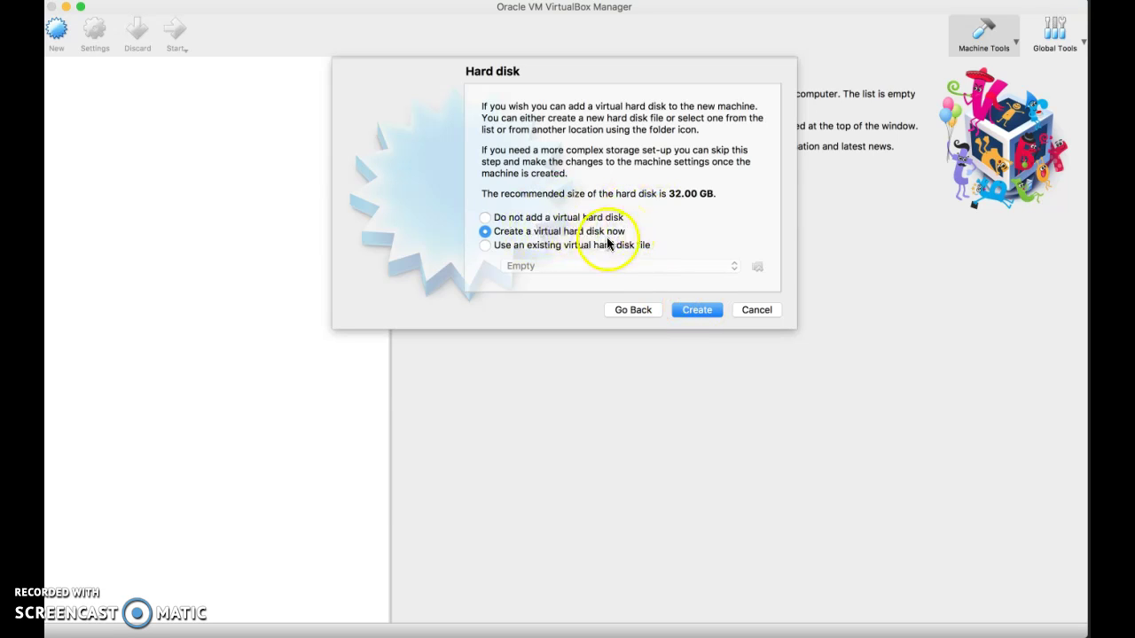
left_click(710, 309)
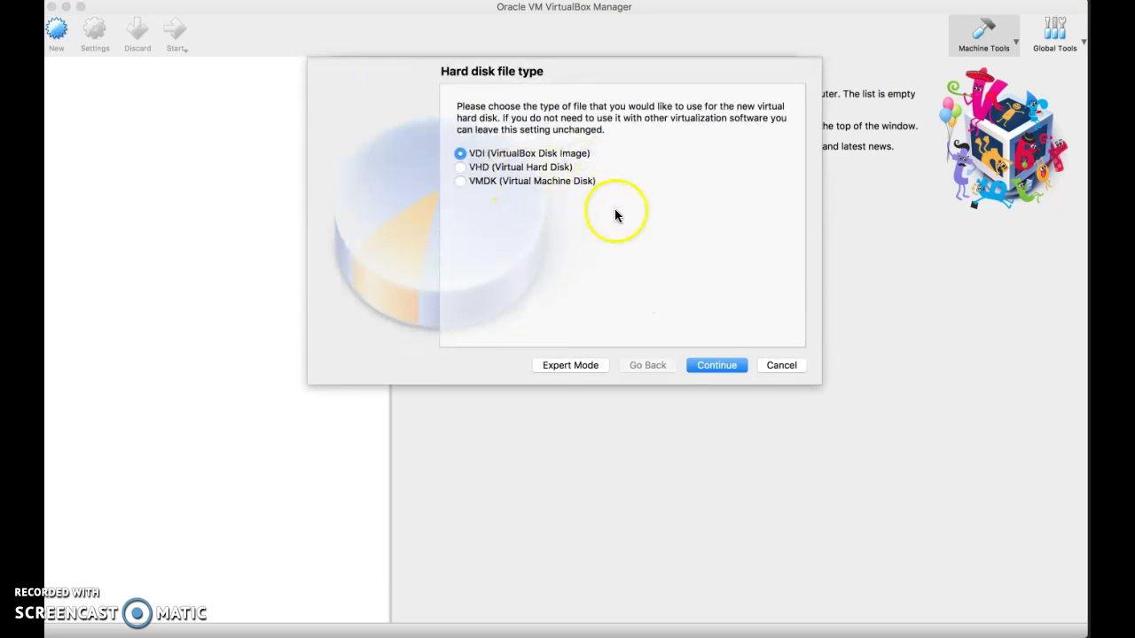
Create a dynamically allocated 32.00 GB VDI disk, finishing the Windows 7 64 bit machine.
left_click(736, 372)
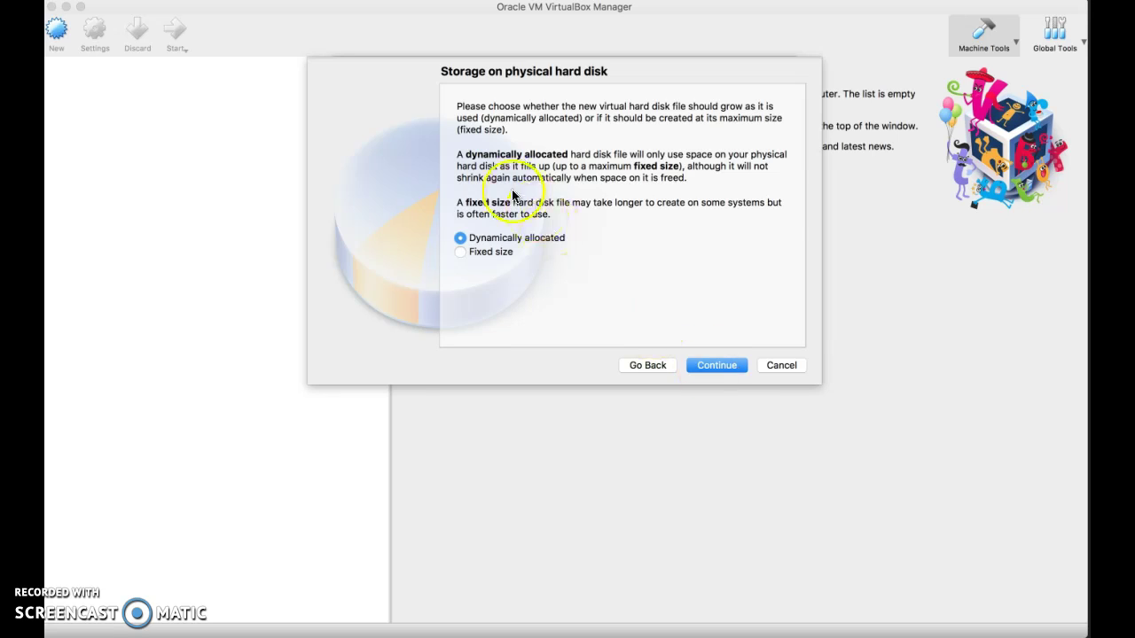
left_click(731, 367)
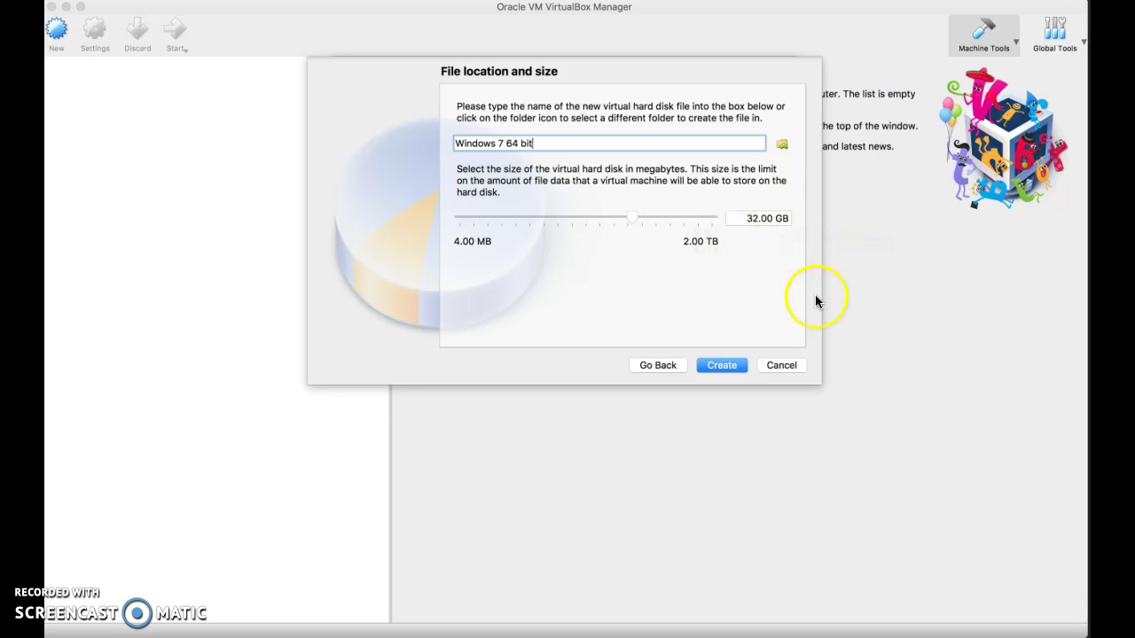
left_click(725, 359)
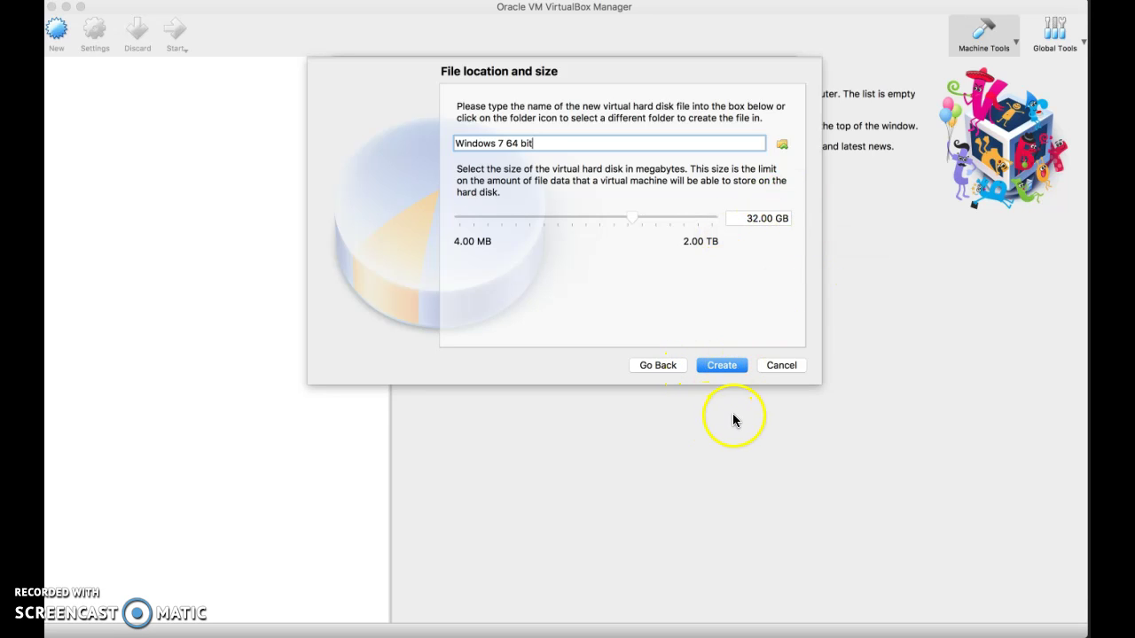
left_click(730, 370)
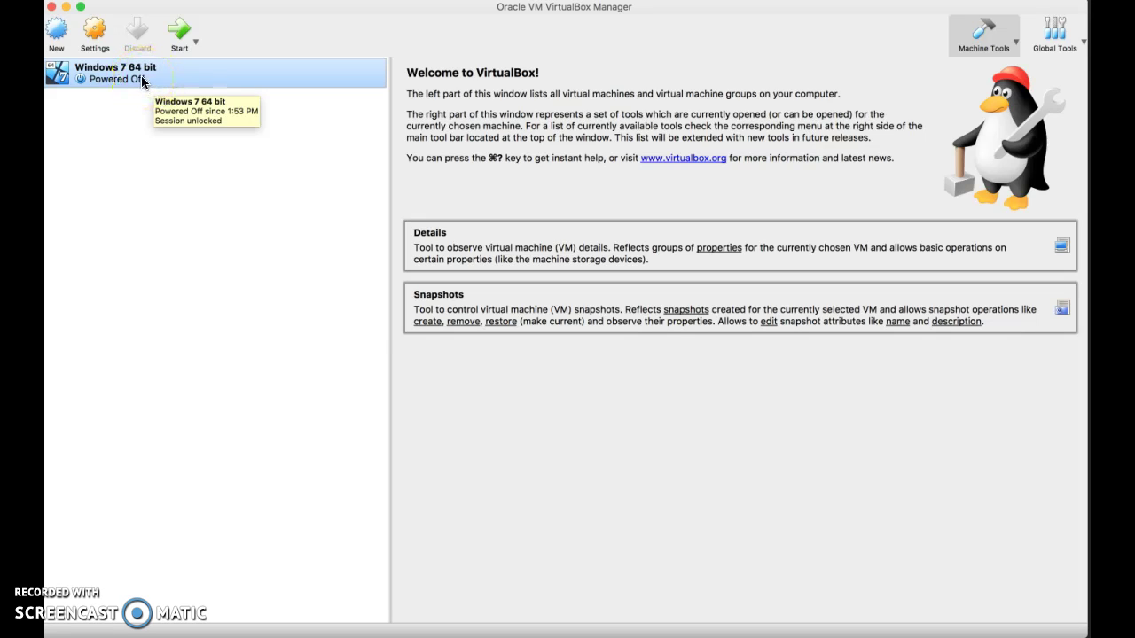
Start the VM from the external drive's en_windows_7_home_premium_with_sp1_x64_dvd_u_676549.iso image.
left_click(142, 80)
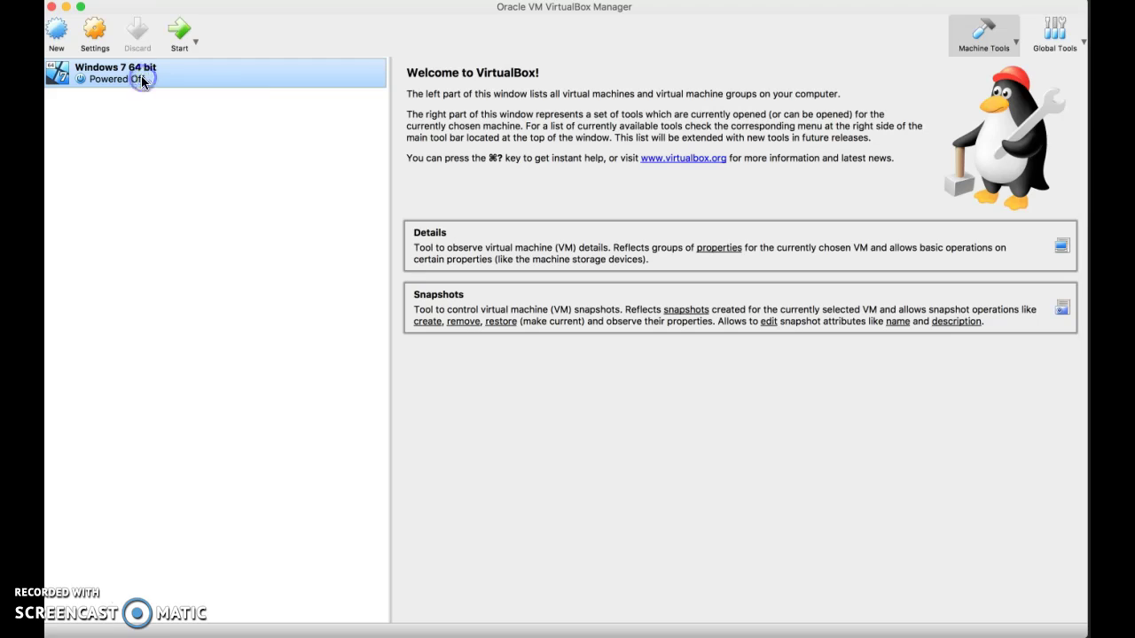
double_click(141, 80)
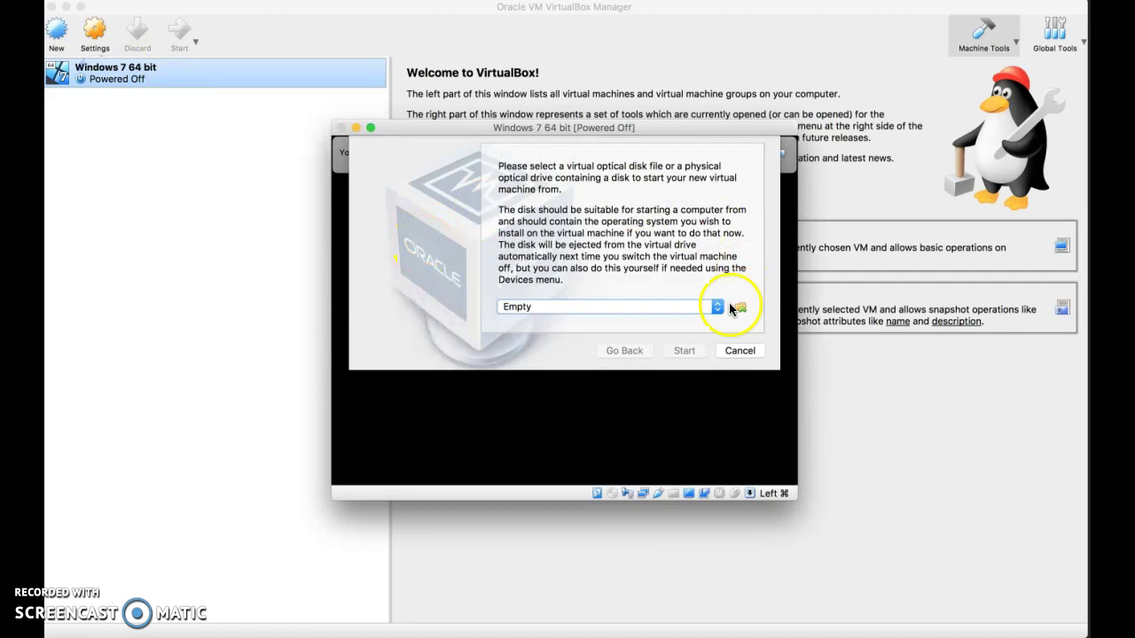
left_click(740, 308)
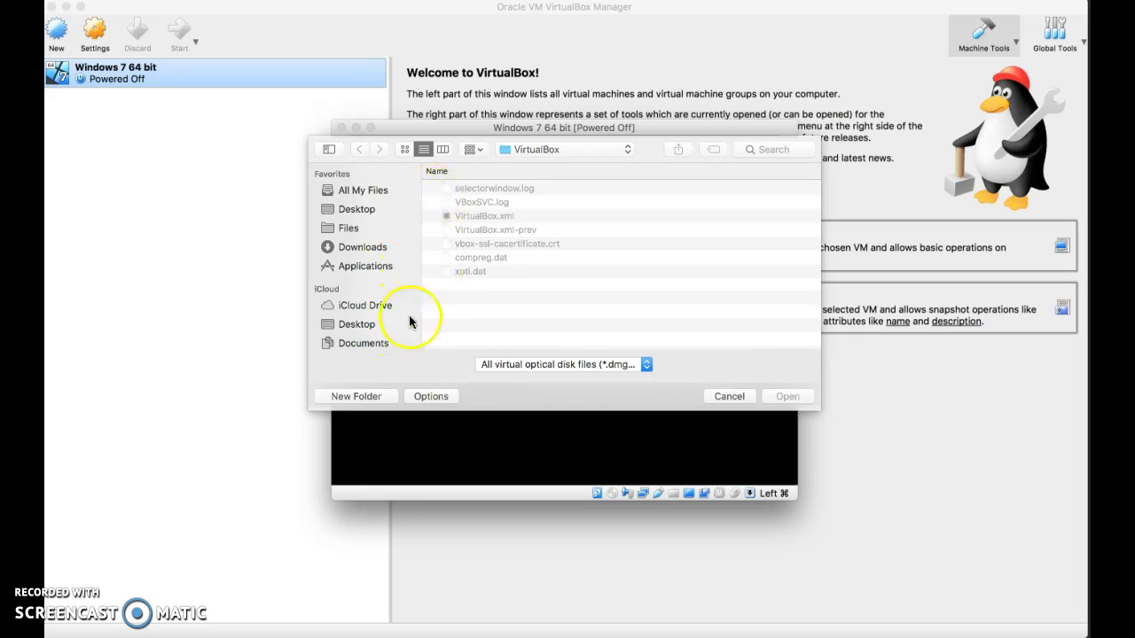
scroll(382, 273, "down", 5)
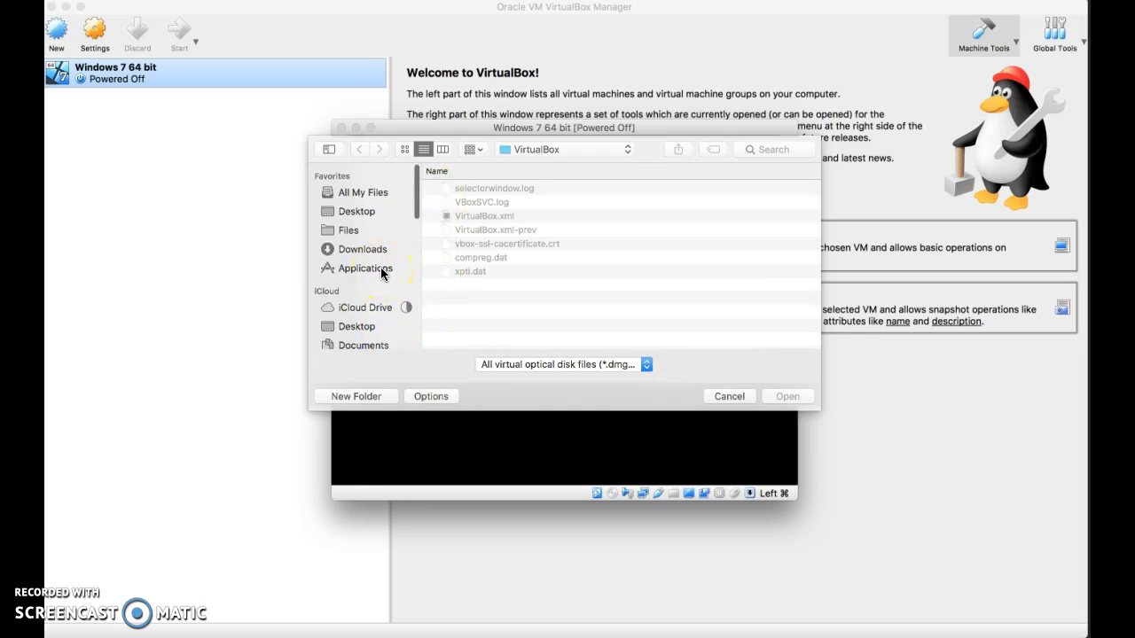
scroll(383, 273, "down", 2)
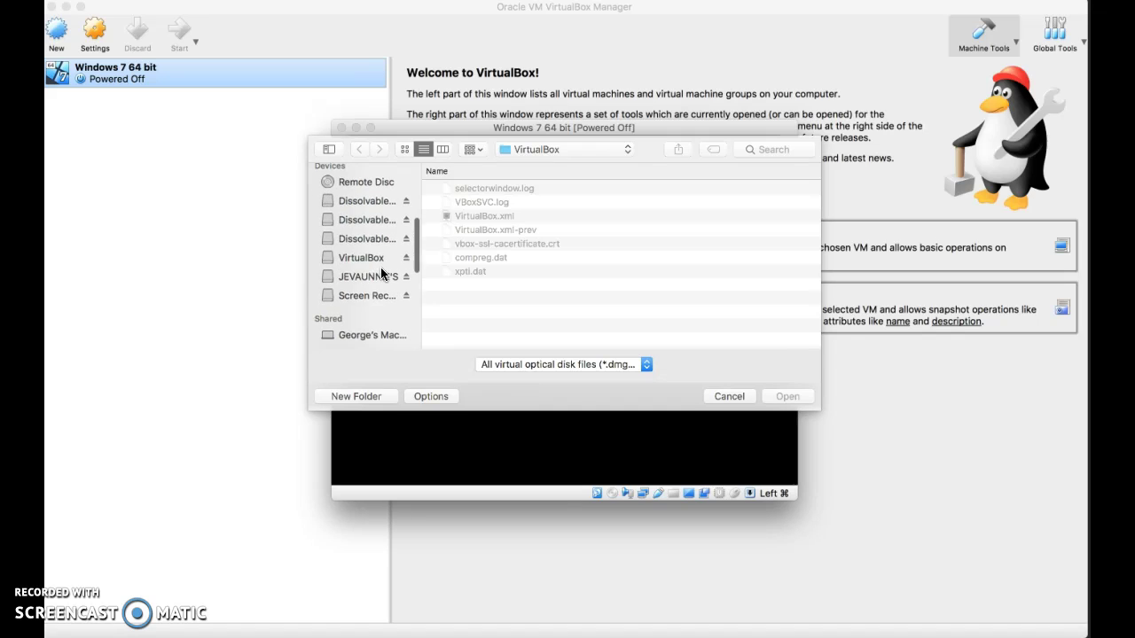
left_click(370, 278)
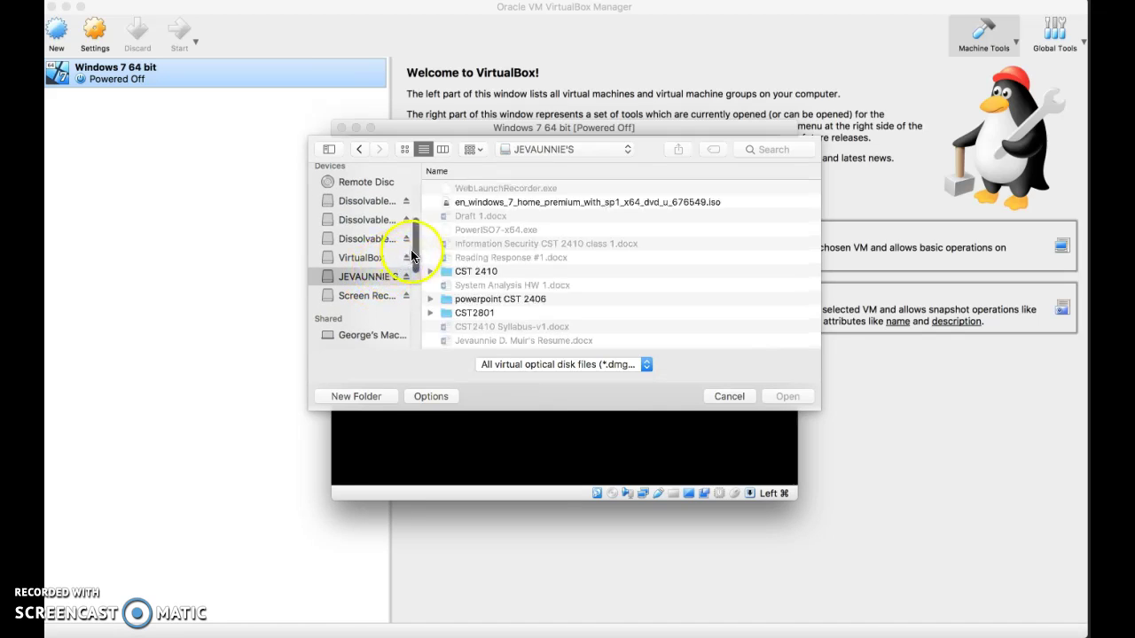
left_click(656, 202)
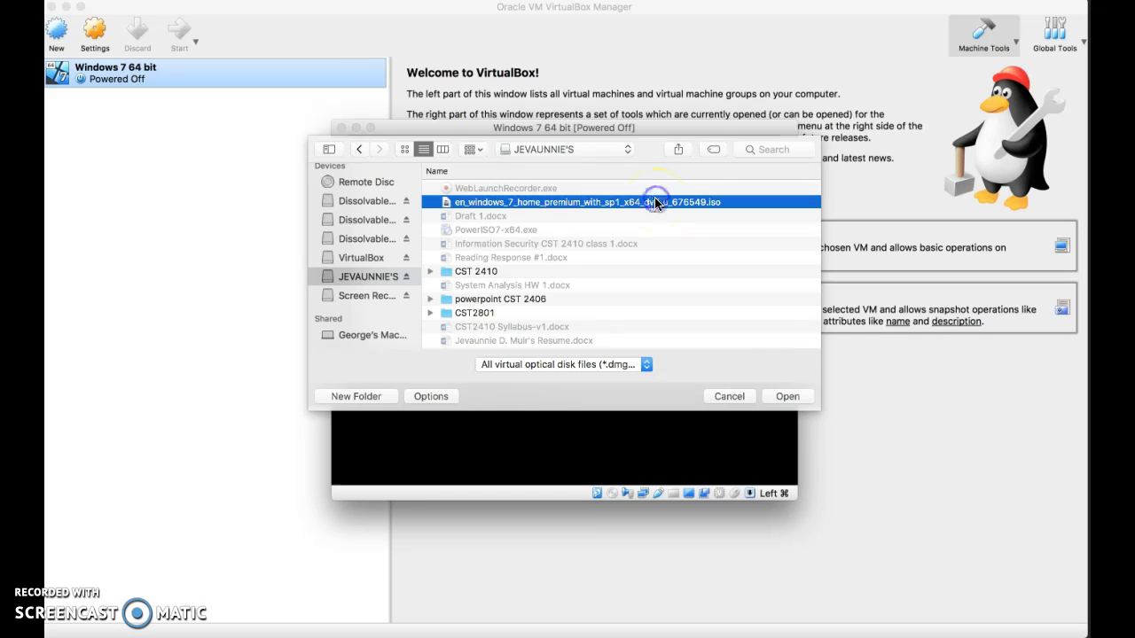
left_click(789, 397)
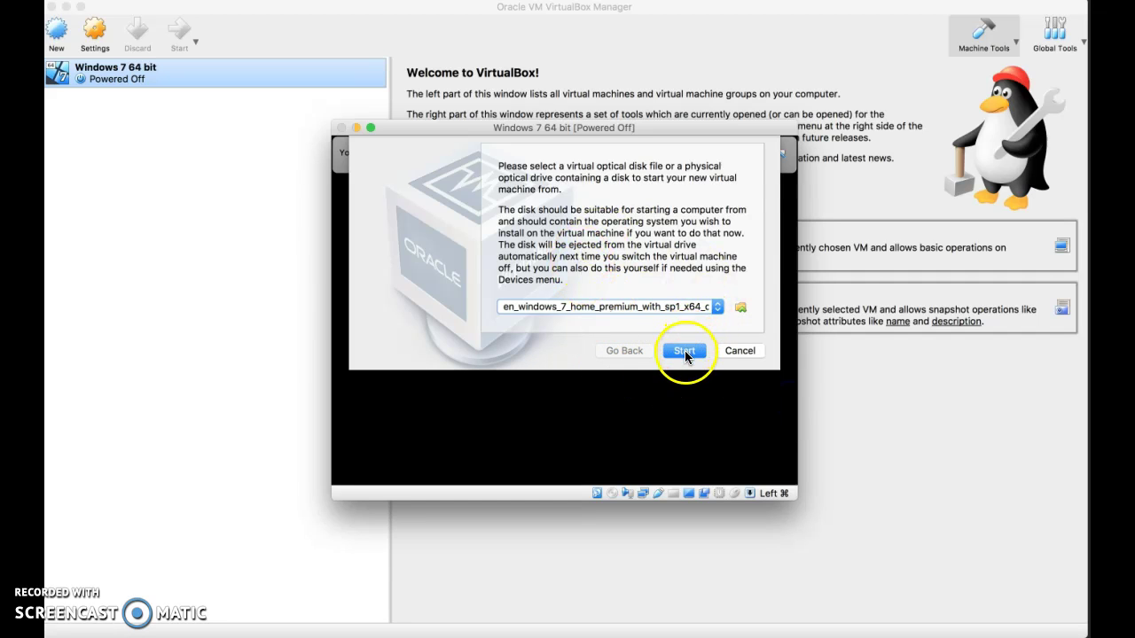
left_click(685, 349)
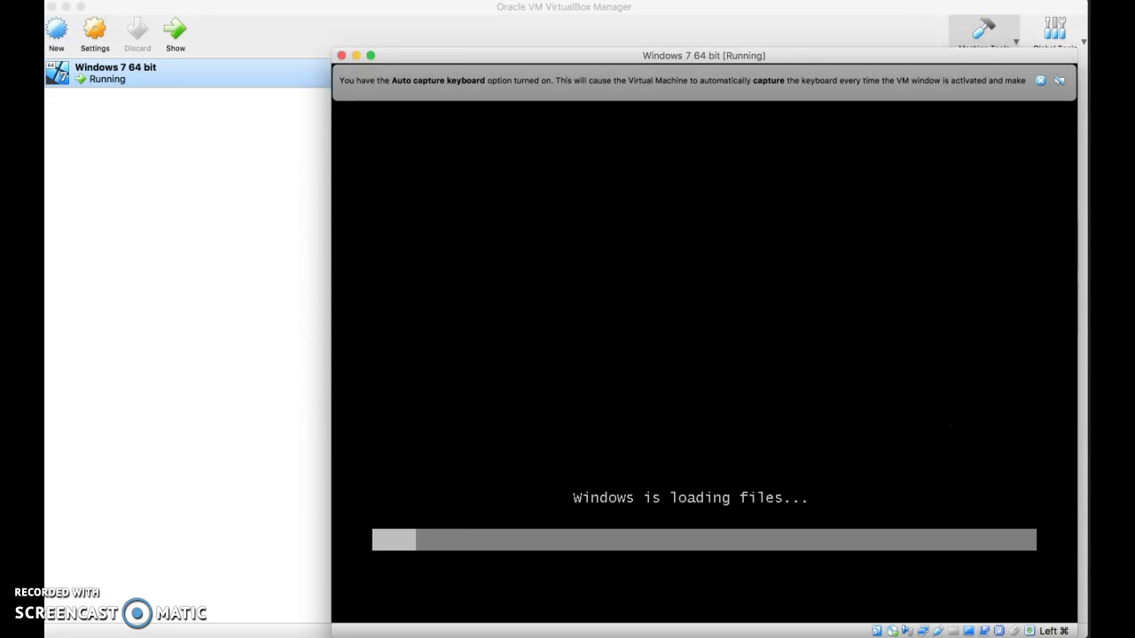
Move the running Windows 7 machine's window up and to the left.
left_click(815, 58)
left_click_drag(815, 59, 727, 21)
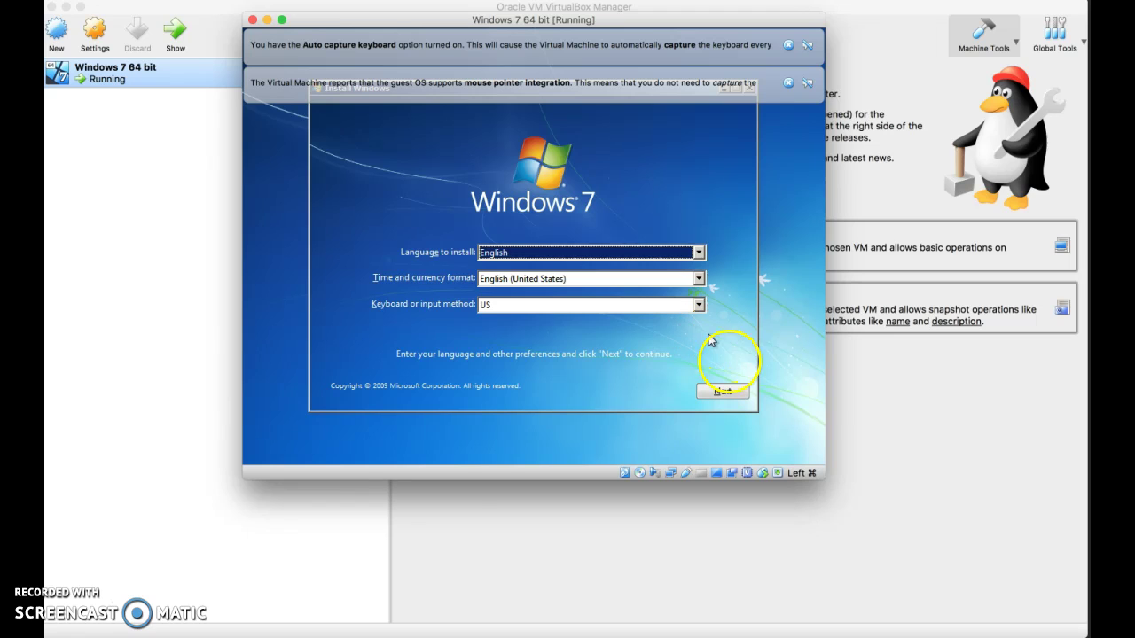
Keep English and US keyboard settings and start the Windows 7 installation.
left_click(723, 391)
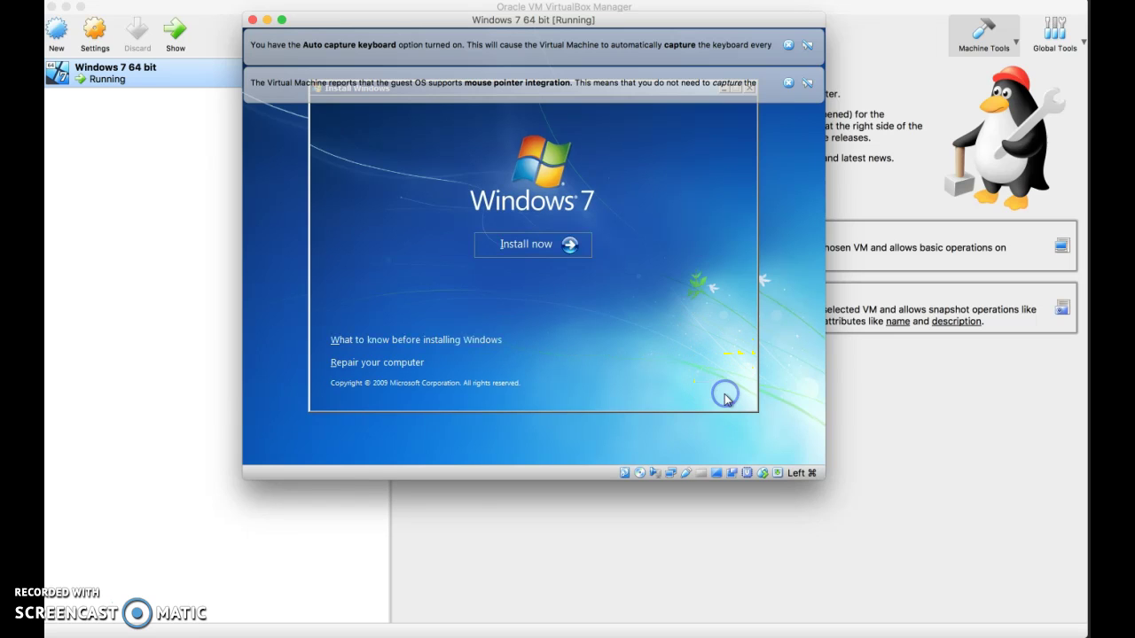
left_click(568, 245)
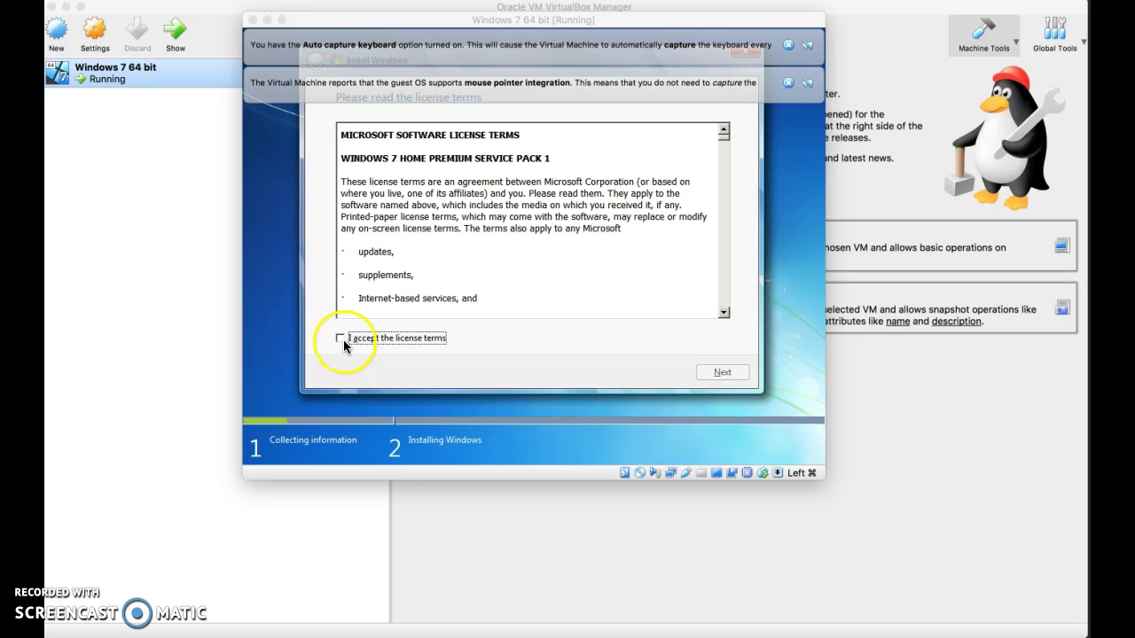
Accept the Windows 7 license terms and continue to the installation type.
left_click(341, 339)
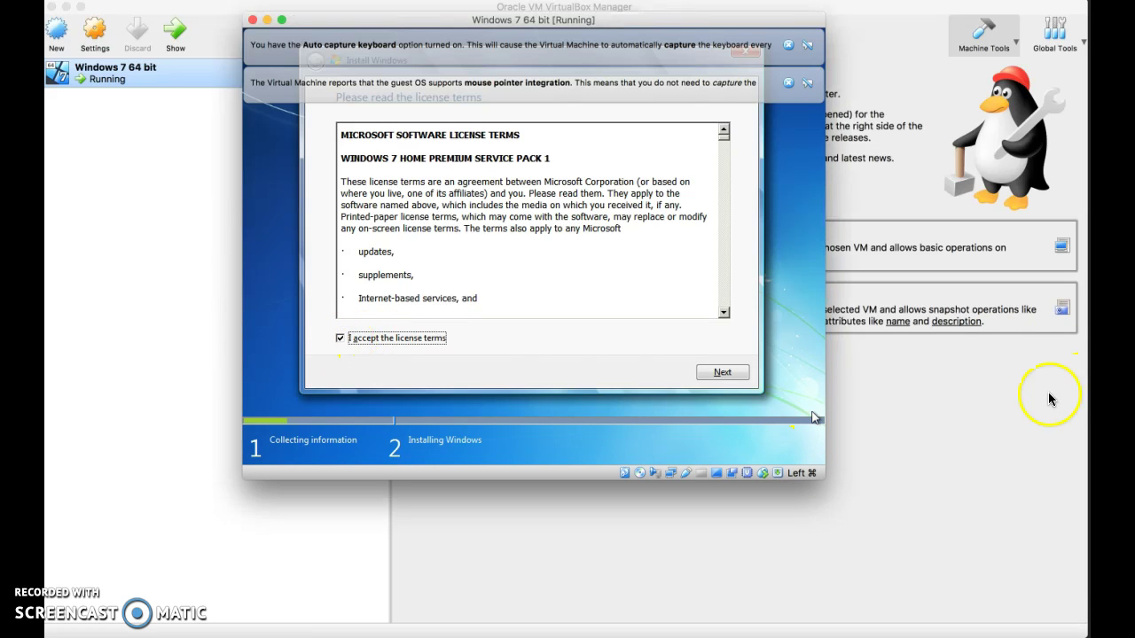
left_click(741, 379)
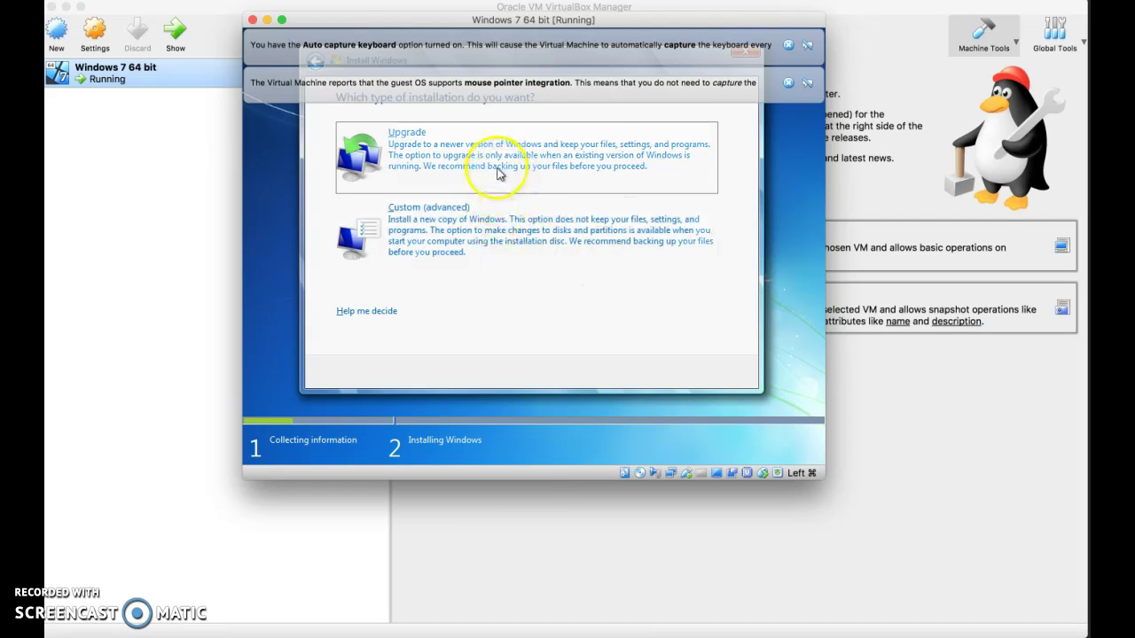
Choose a Custom (advanced) install onto Disk 0 Unallocated Space and start installing.
left_click(541, 257)
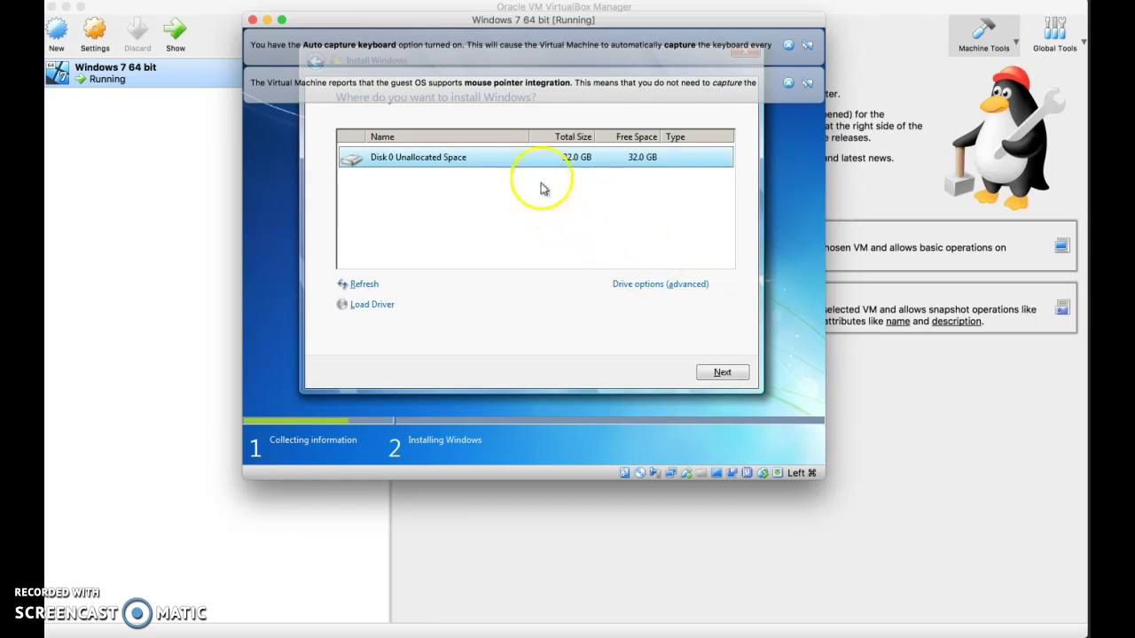
left_click(593, 159)
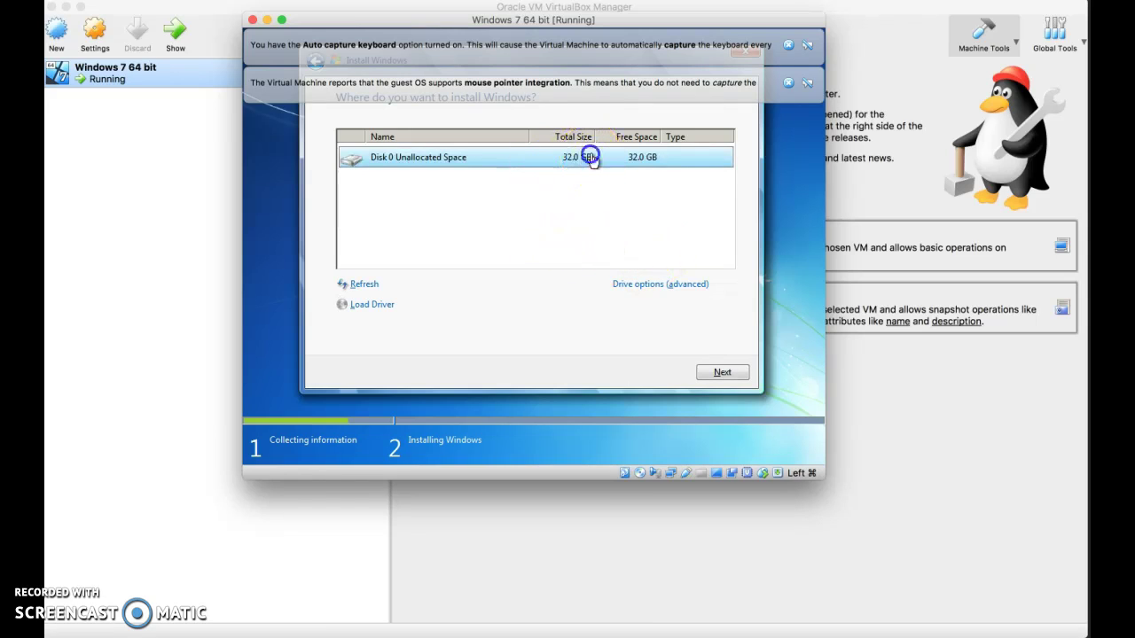
left_click(723, 372)
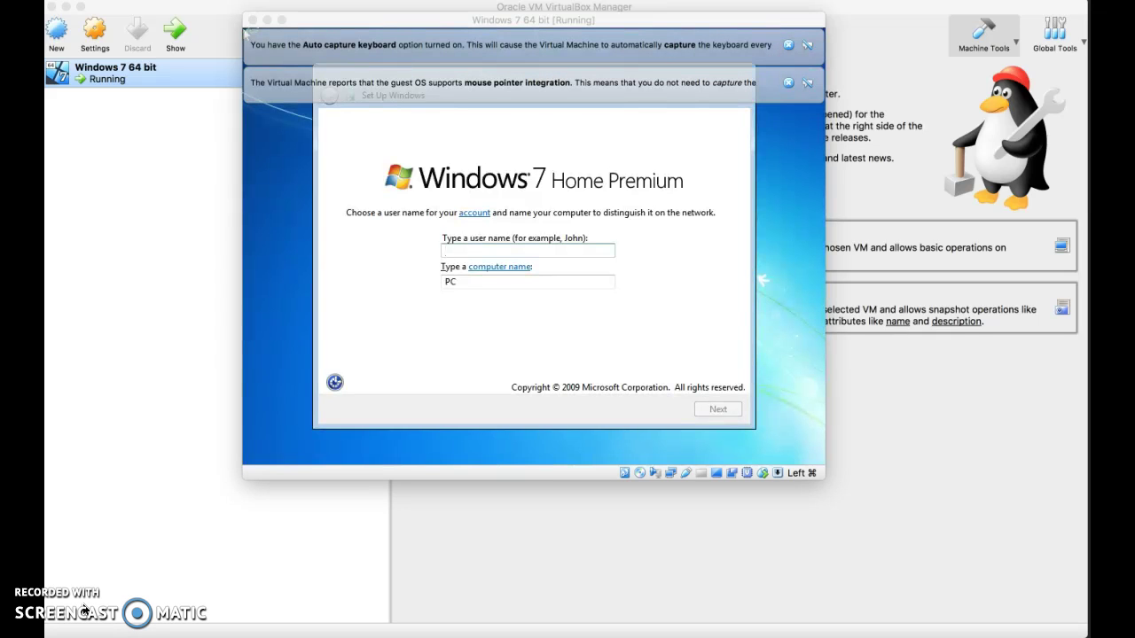
Enter the account user name and accept the suggested computer name.
left_click(559, 251)
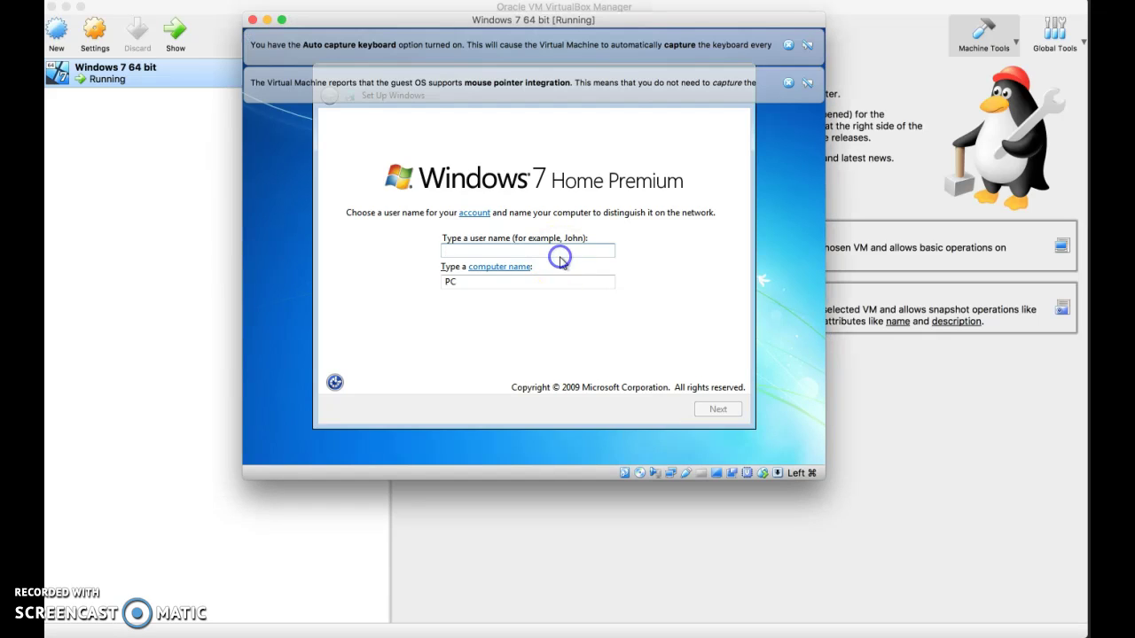
type("Big")
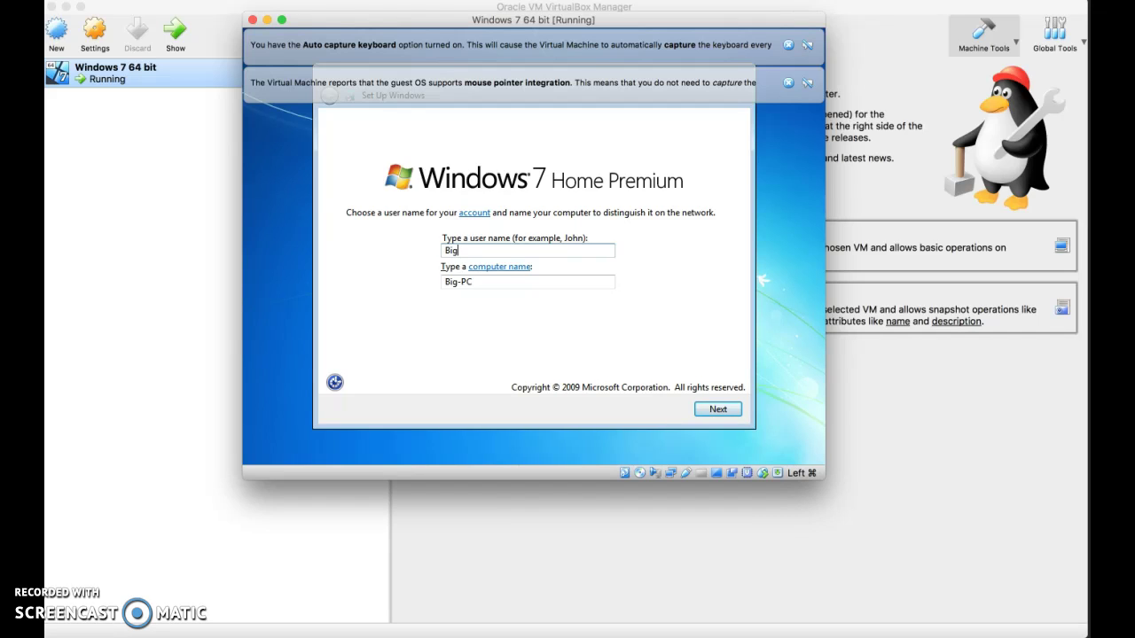
type(" Mac")
left_click(718, 410)
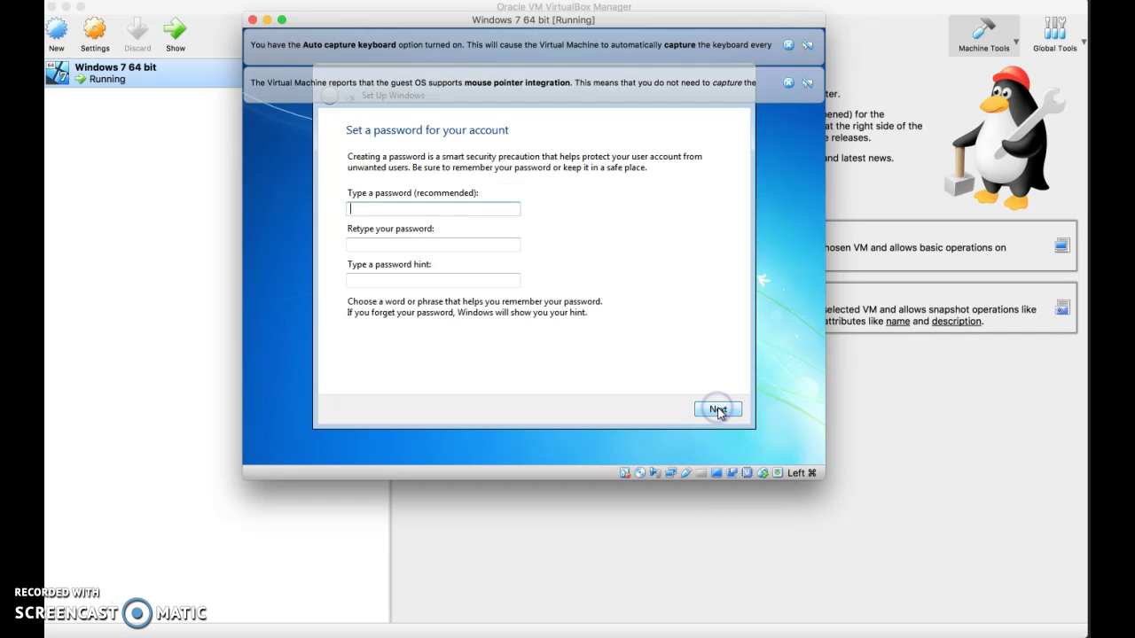
Set the account password, retype it, and add a password hint.
left_click(463, 214)
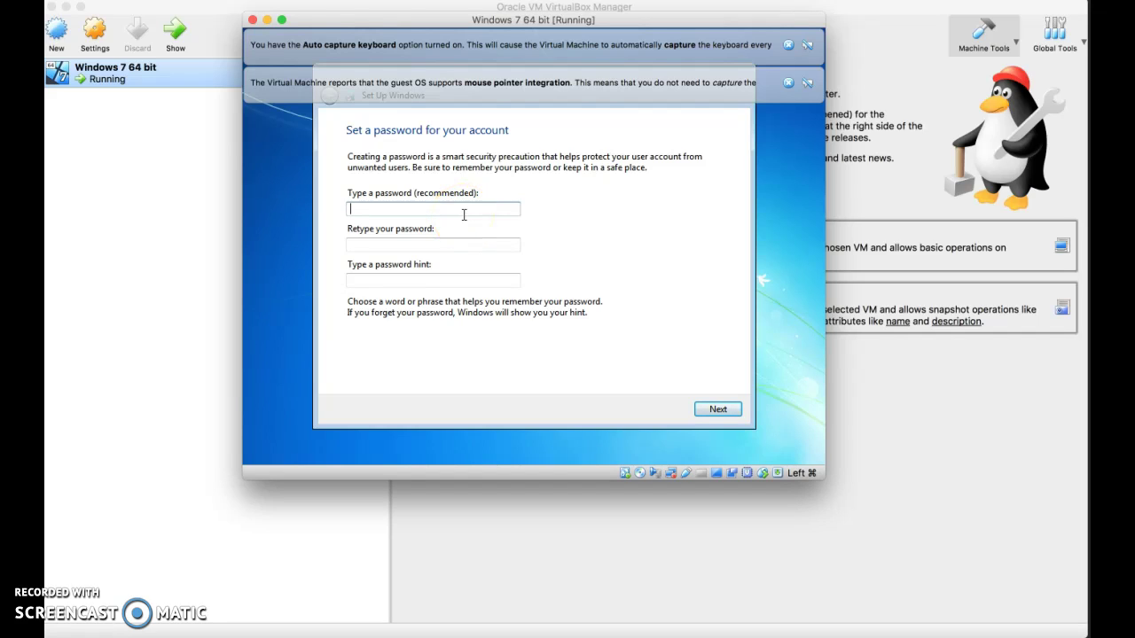
type("pass")
key("Tab")
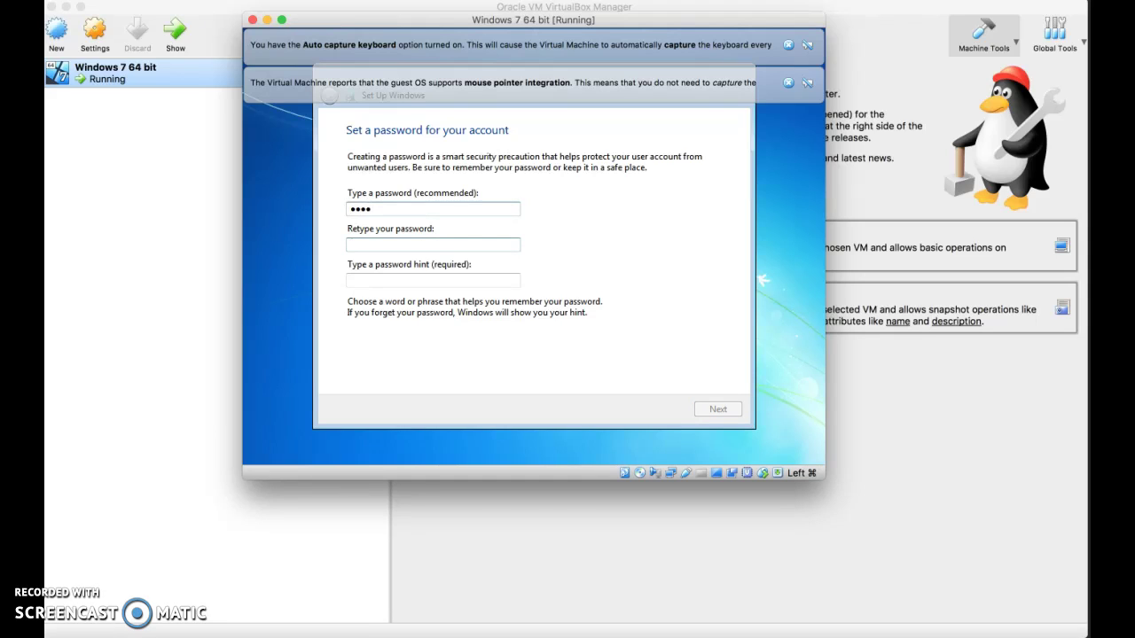
type("pa")
key("Tab")
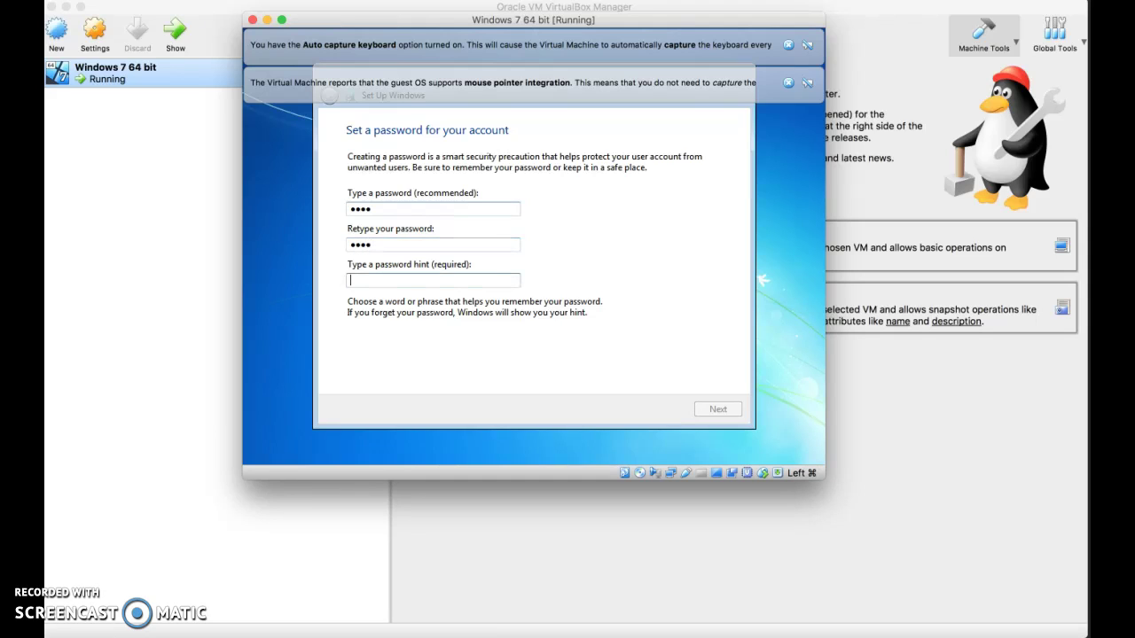
type("food")
left_click(714, 410)
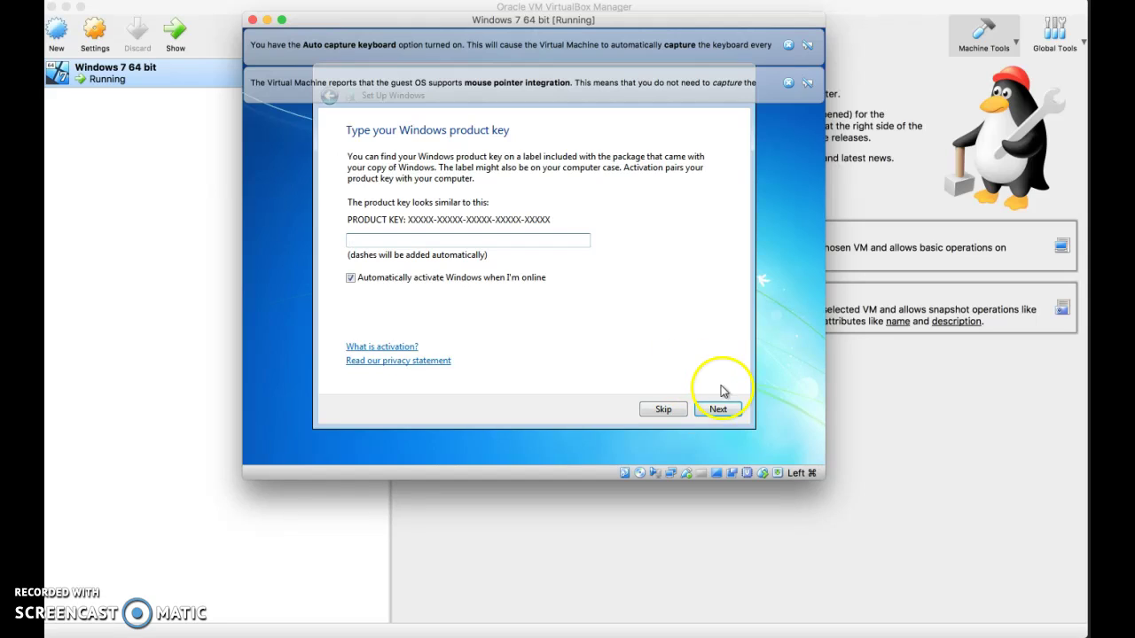
Skip the product key and choose the recommended protection and update settings.
left_click(665, 412)
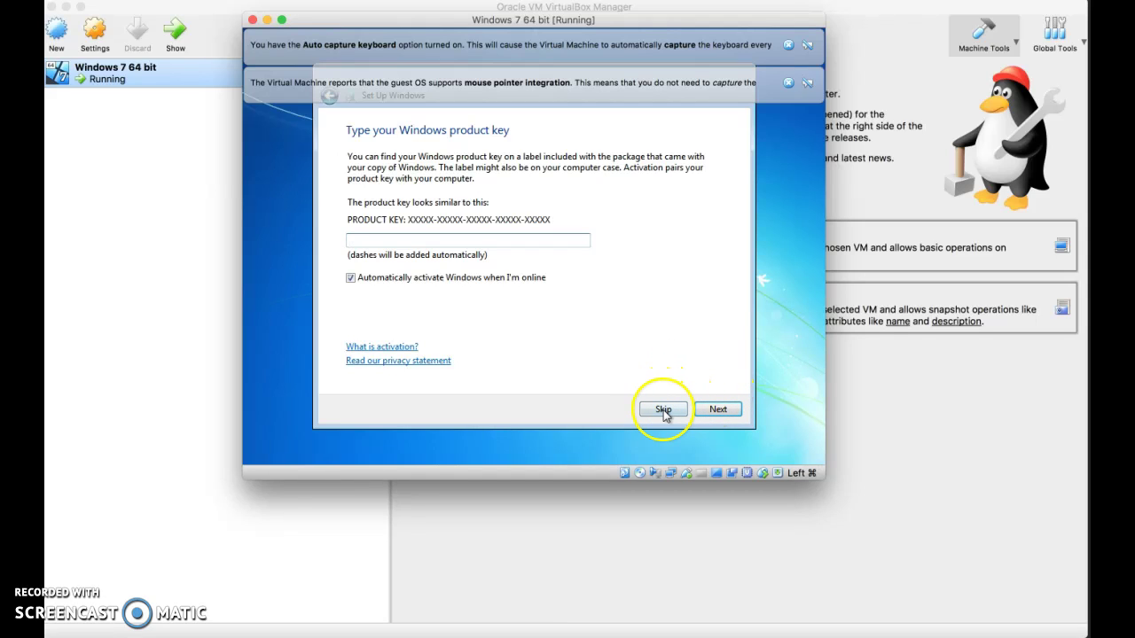
left_click(663, 410)
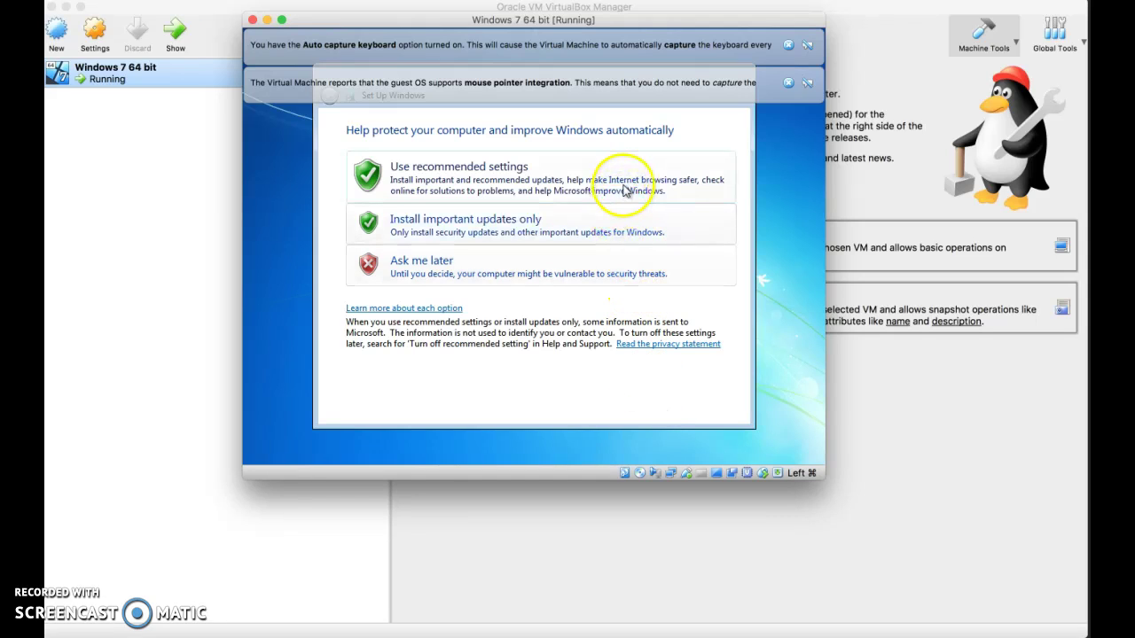
left_click(626, 190)
Accept the proposed Pacific Time date and time settings.
left_click(709, 407)
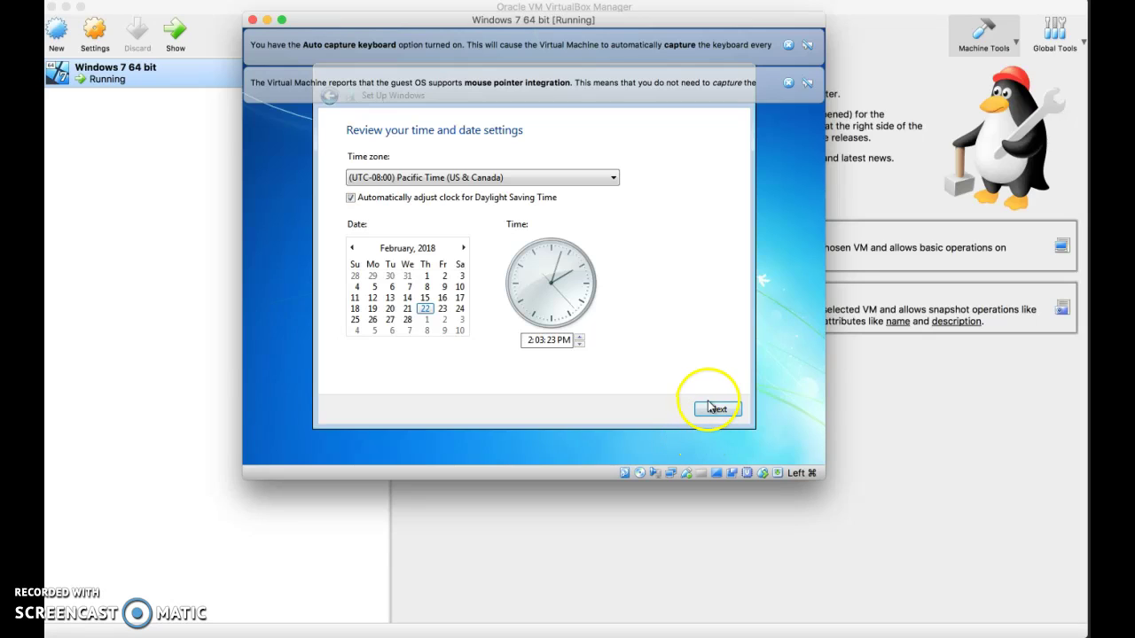
left_click(718, 412)
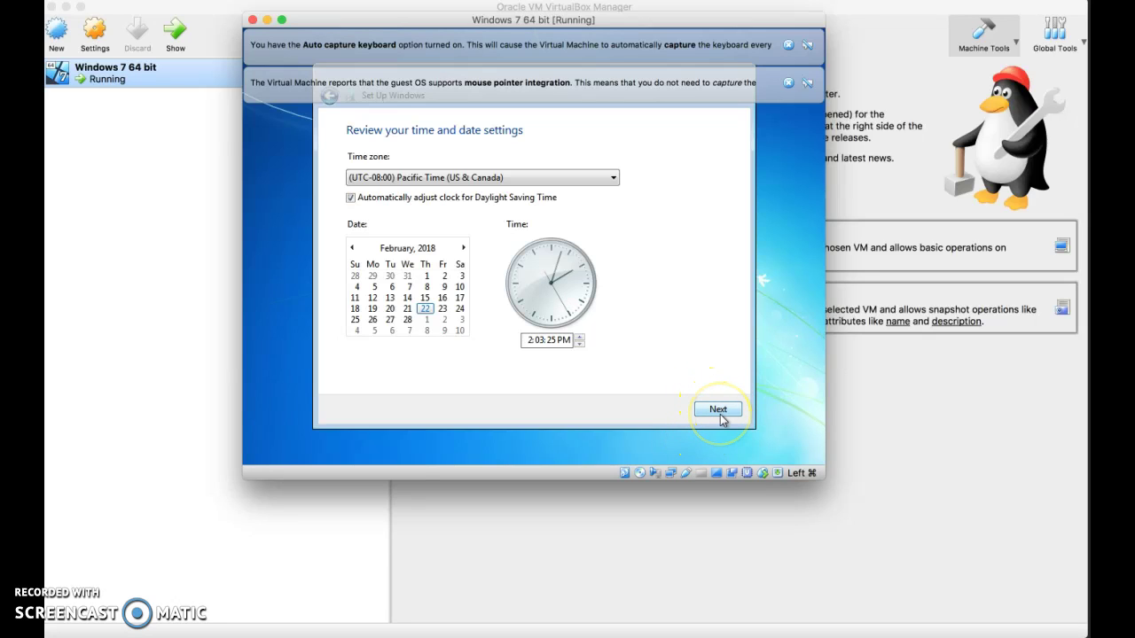
left_click(720, 415)
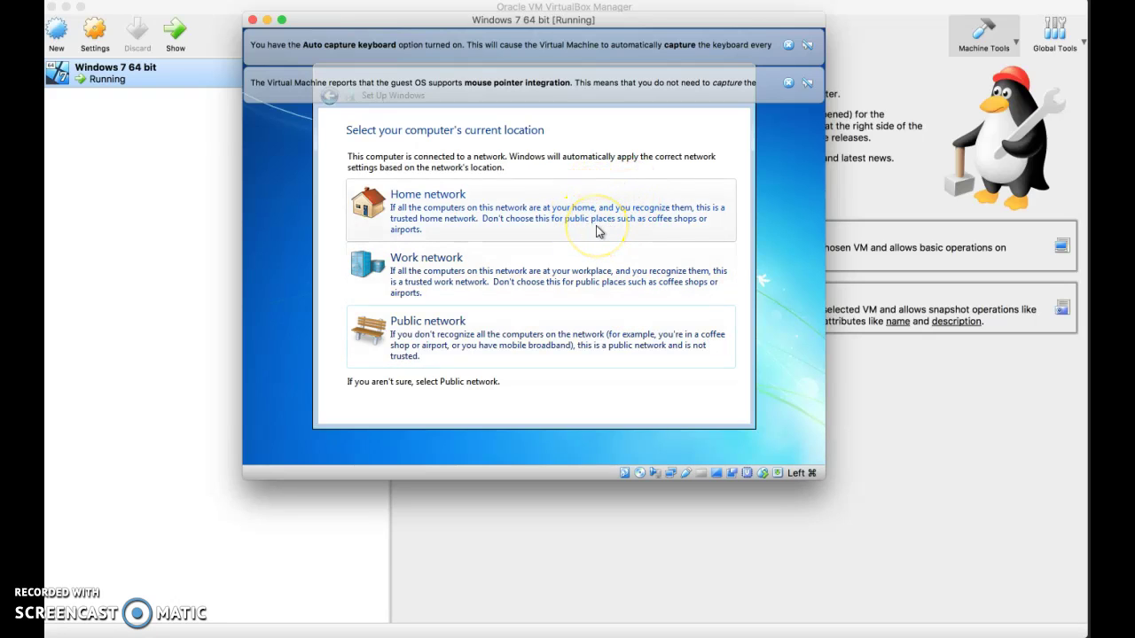
Choose Home network as the network location and let setup finish to the desktop.
left_click(594, 232)
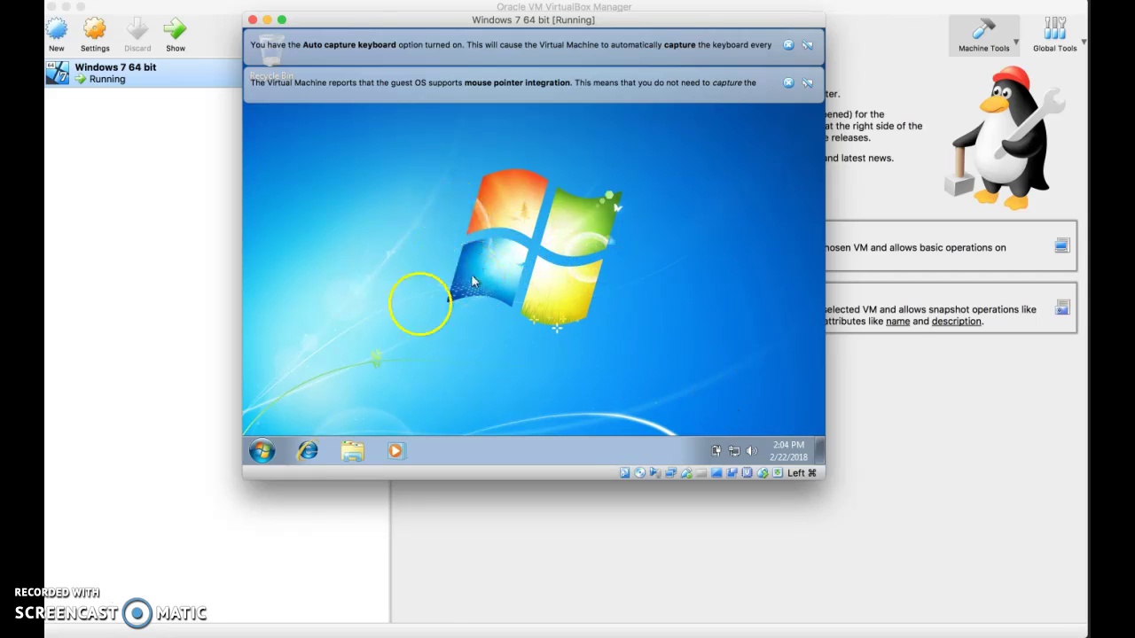
Launch Internet Explorer, dismiss both VirtualBox notices, and postpone IE8 setup with Ask me later.
left_click(262, 451)
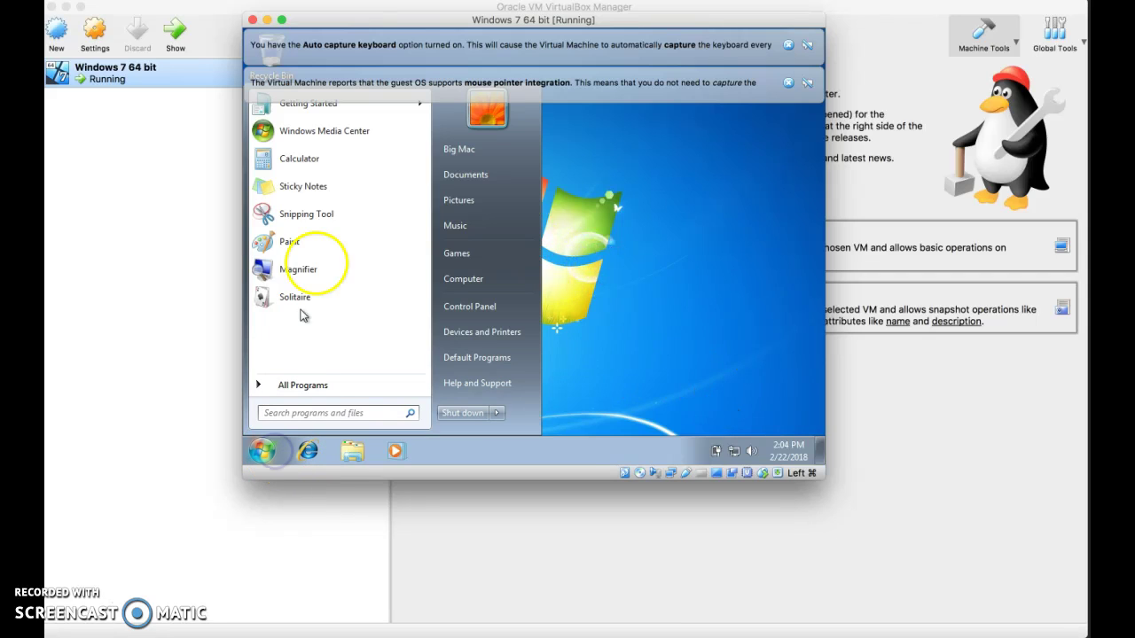
left_click(308, 452)
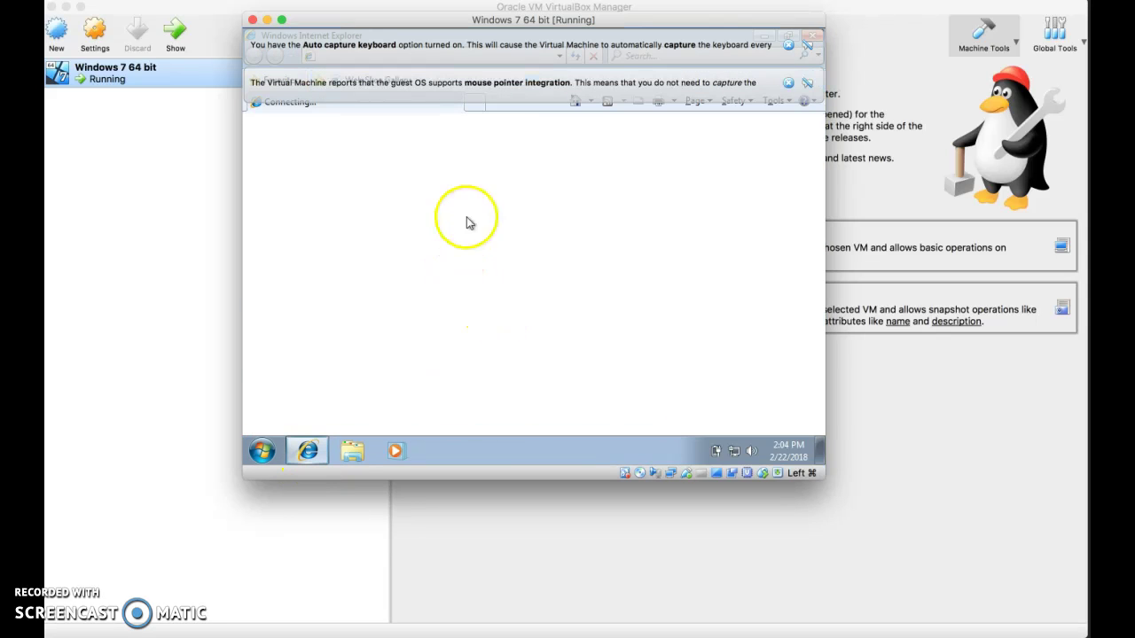
left_click(787, 82)
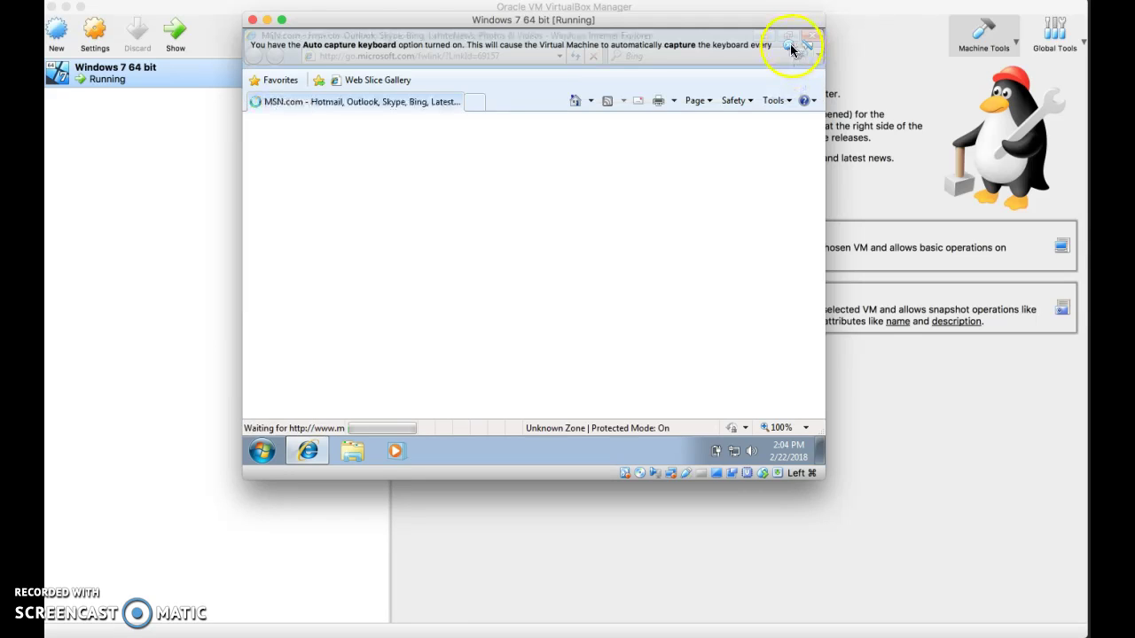
left_click(792, 48)
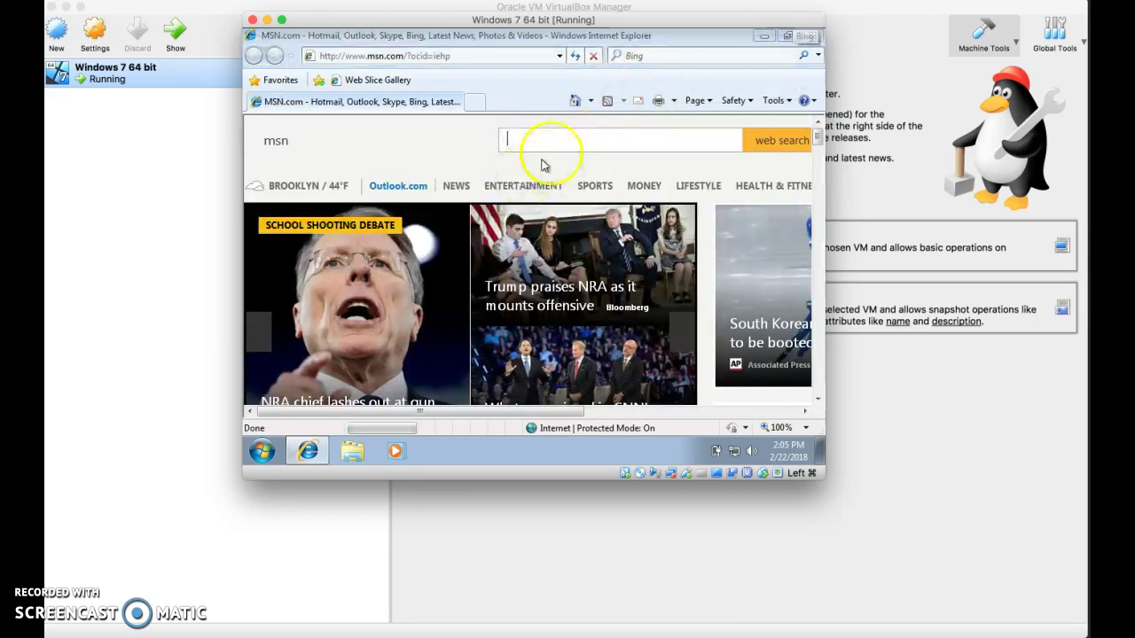
left_click(676, 413)
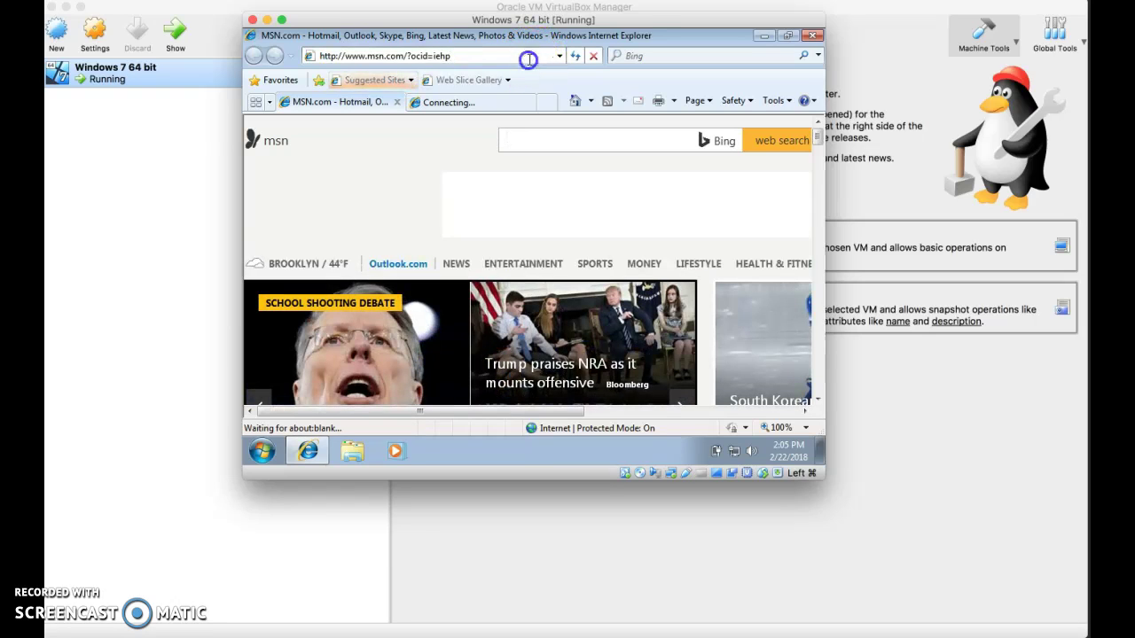
Go to facebook.com in Internet Explorer's address bar.
left_click(529, 59)
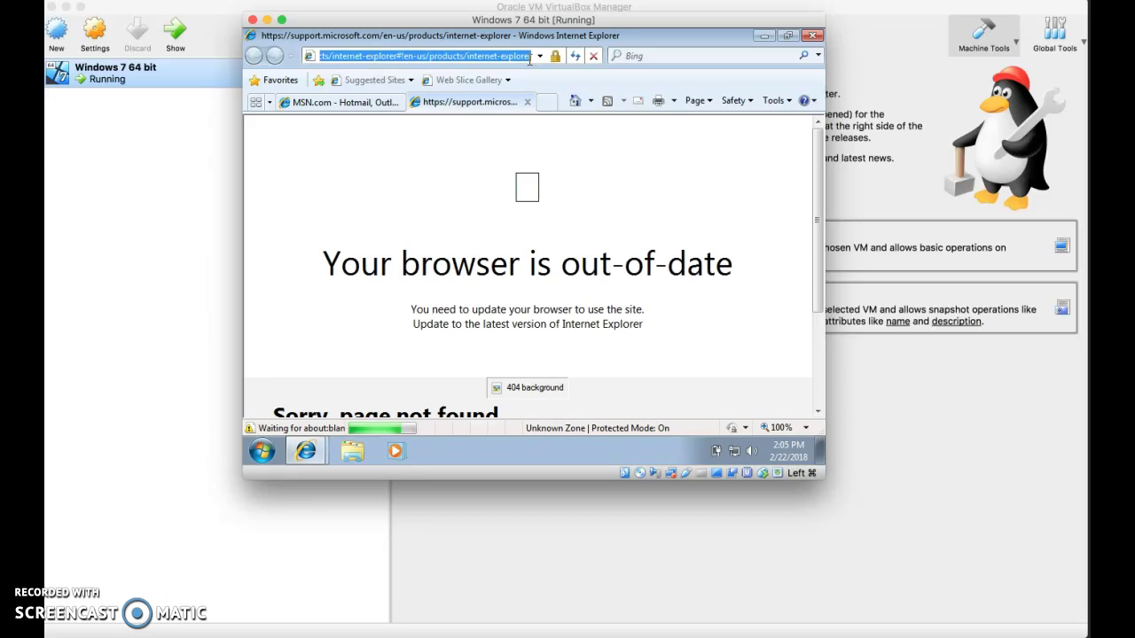
type("fa")
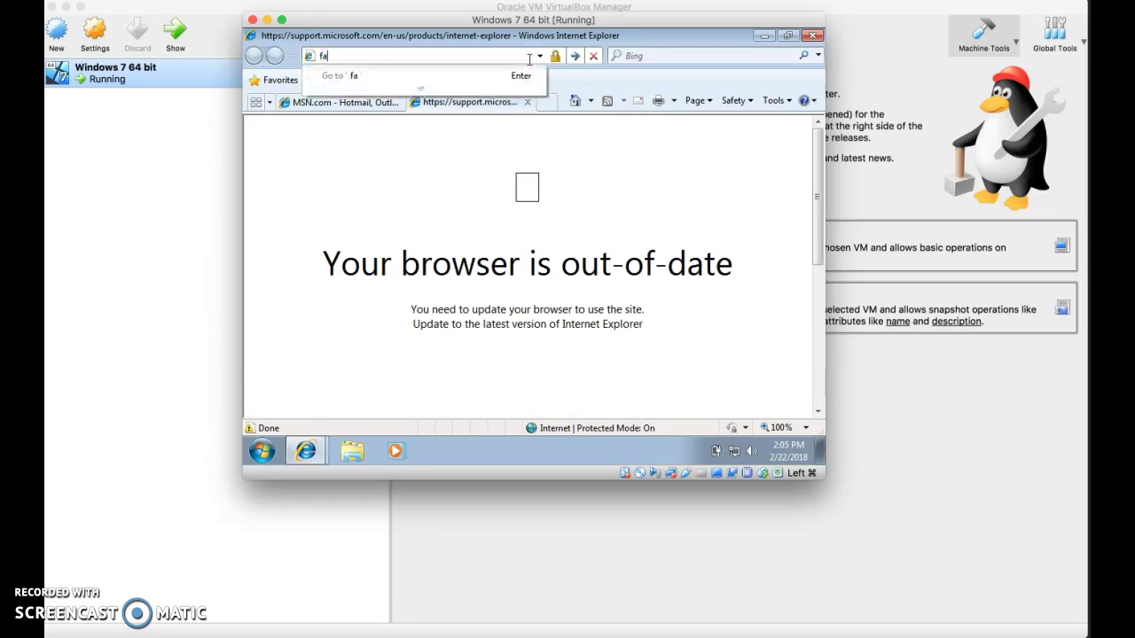
type("cebook.com")
key("Return")
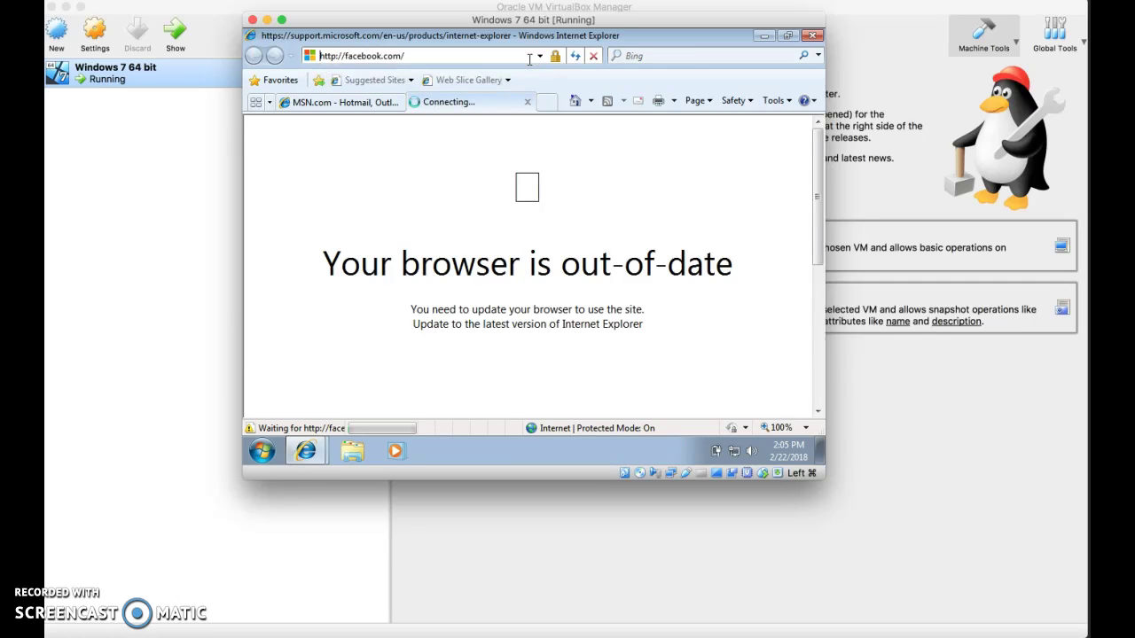